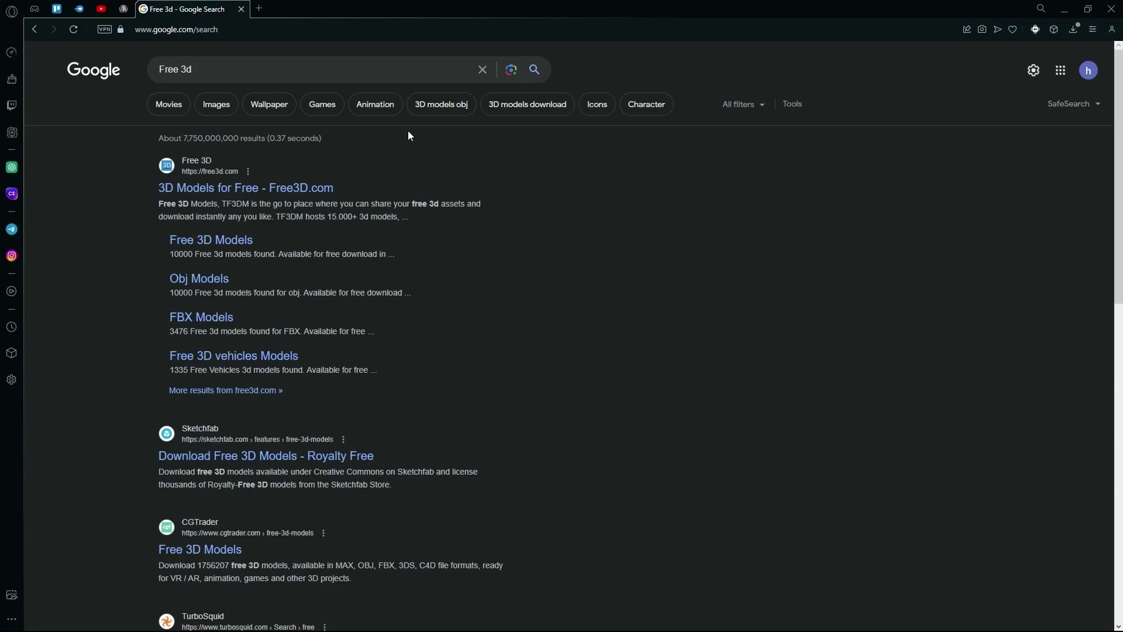
Step: From the Leonardo.Ai home page, open the 3D Texture Generation page
click(122, 9)
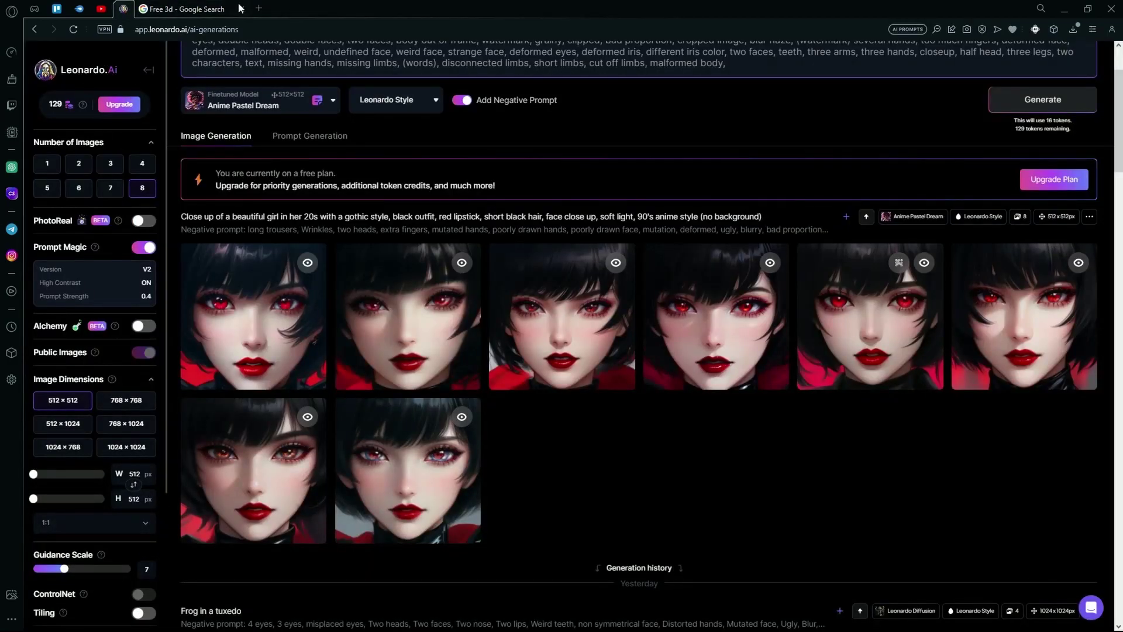
scroll(140, 151, down, 5)
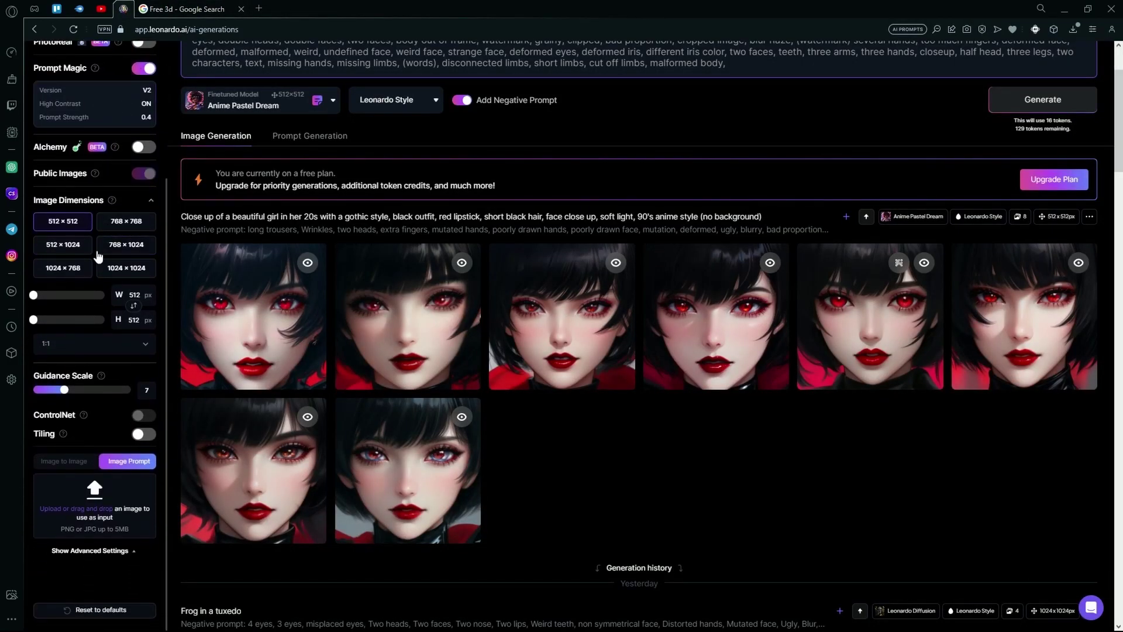
scroll(104, 224, up, 5)
click(107, 70)
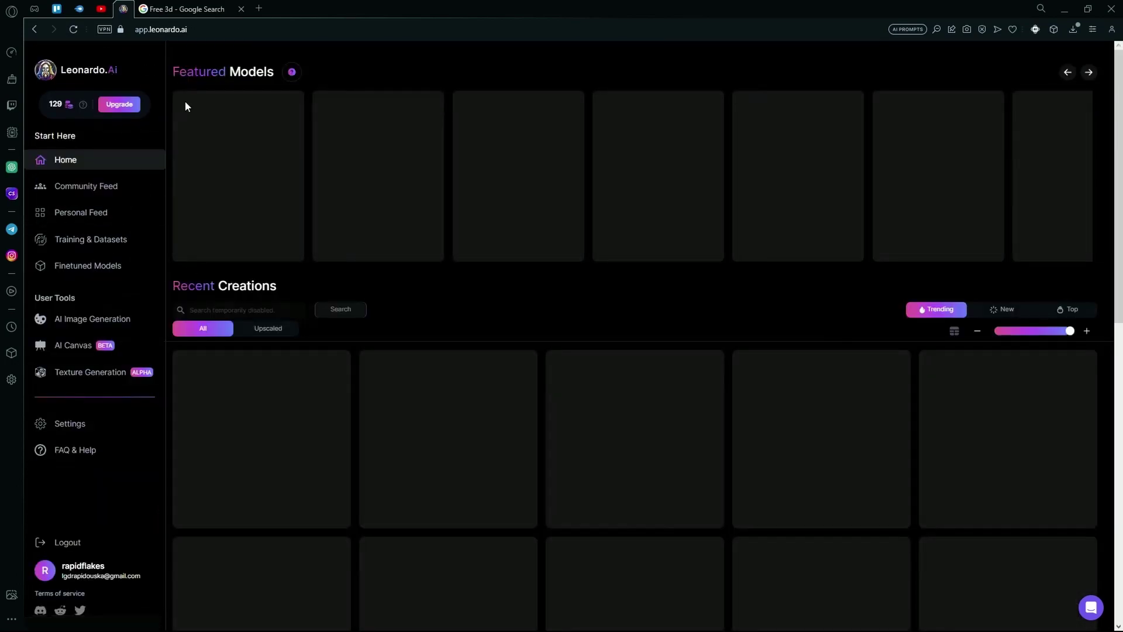
scroll(85, 351, down, 2)
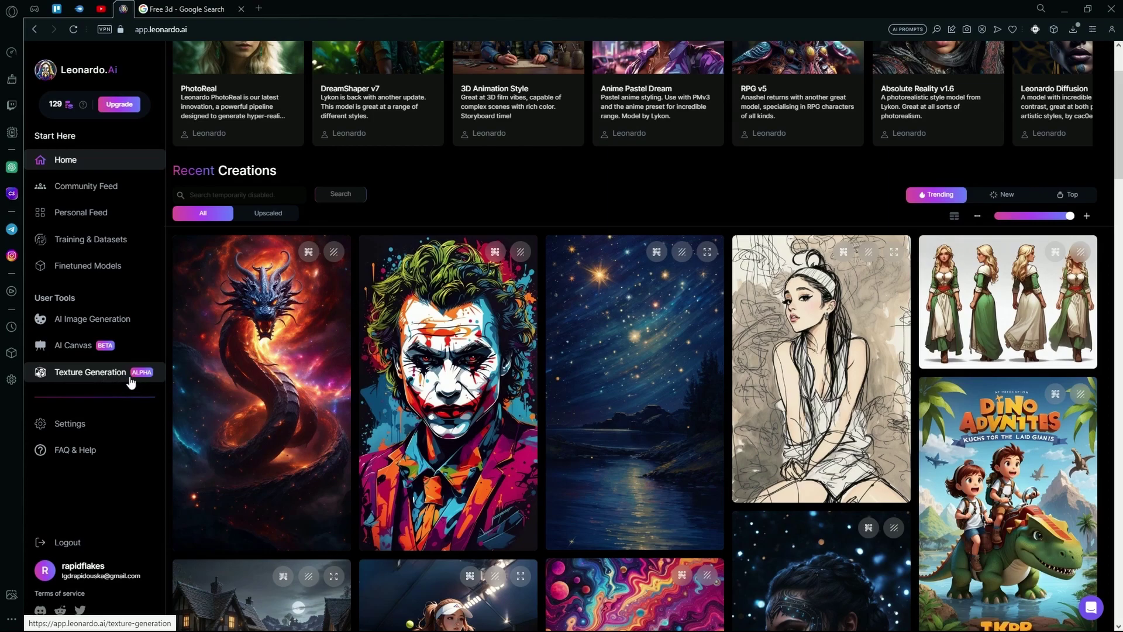
click(92, 382)
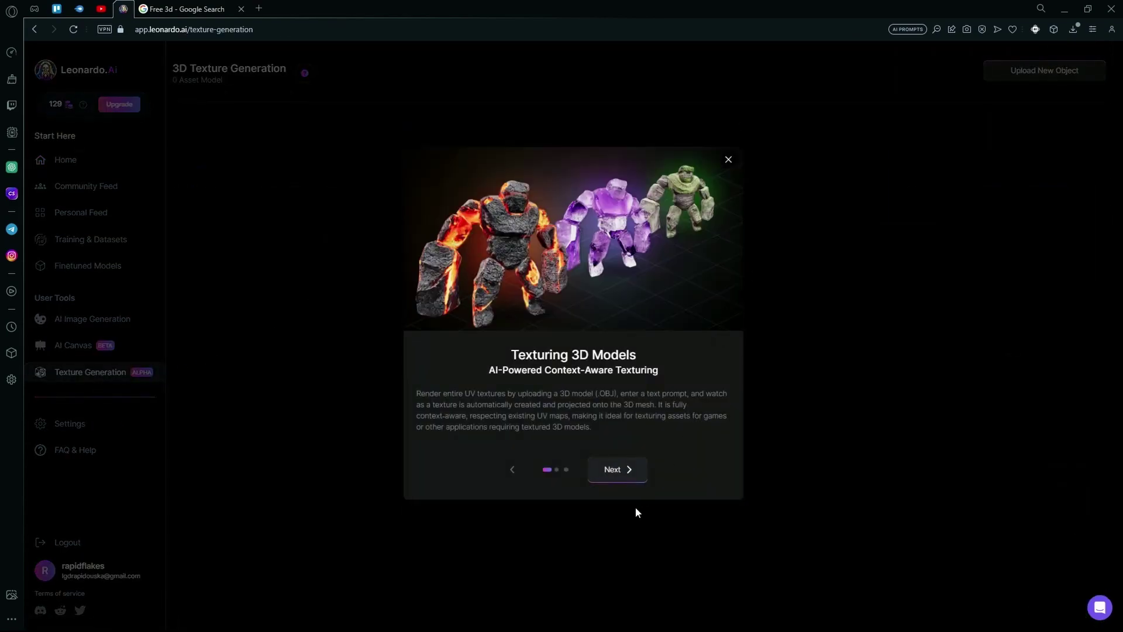
Step: Step through the texture generation introduction slides and finish it with Done
click(634, 471)
click(624, 474)
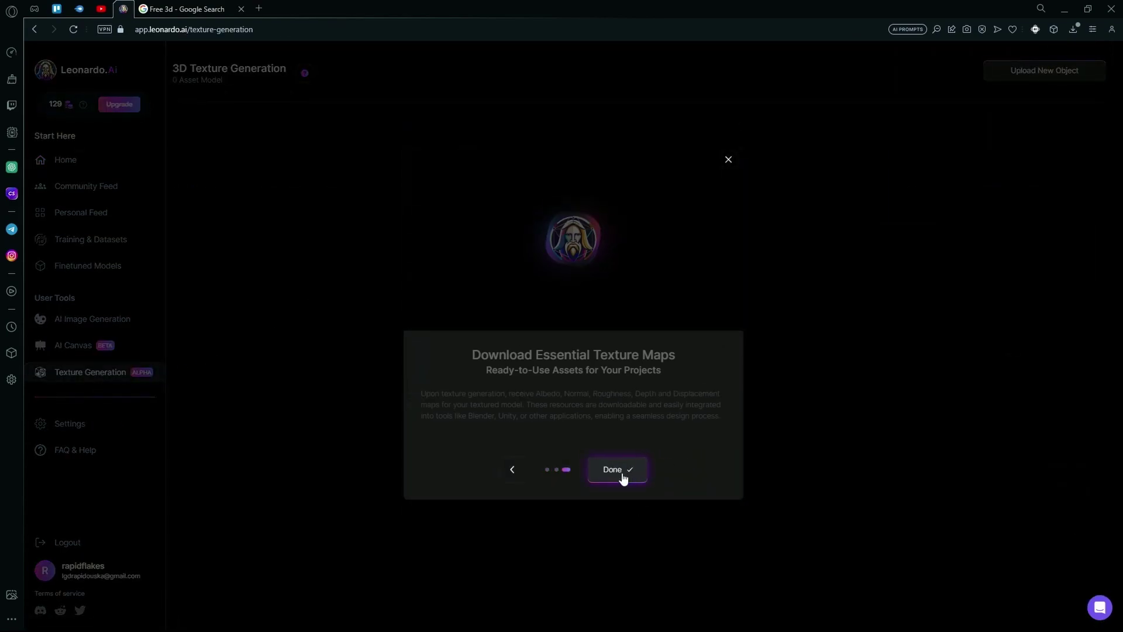
click(632, 478)
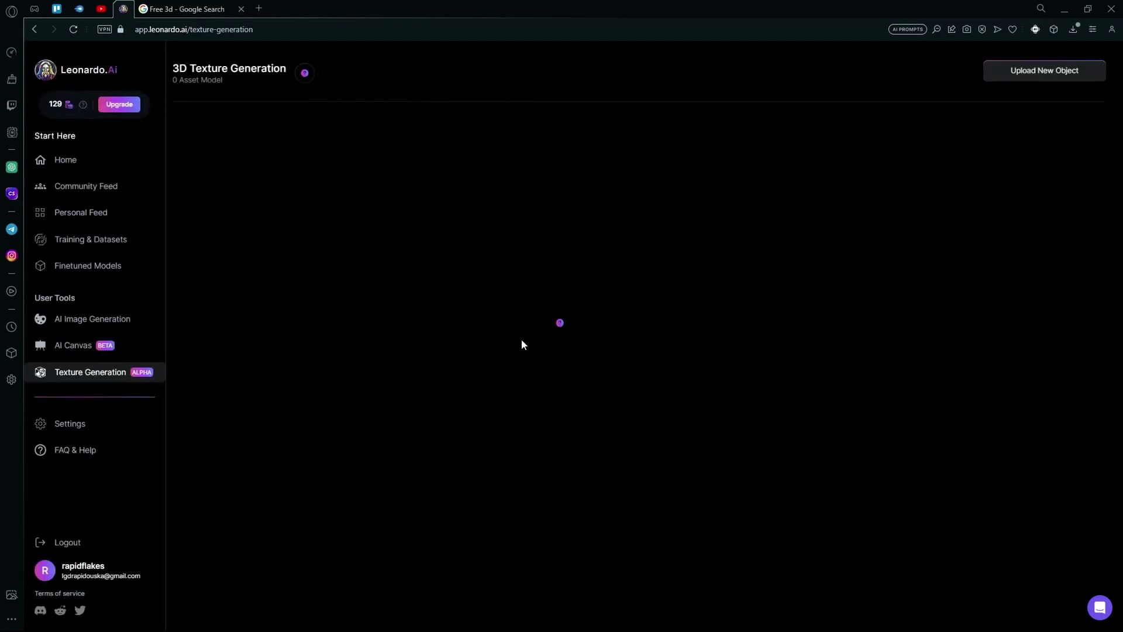
Step: Open the '3D Models for Free - Free3D.com' result from the Google search for 'Free 3d'
click(248, 8)
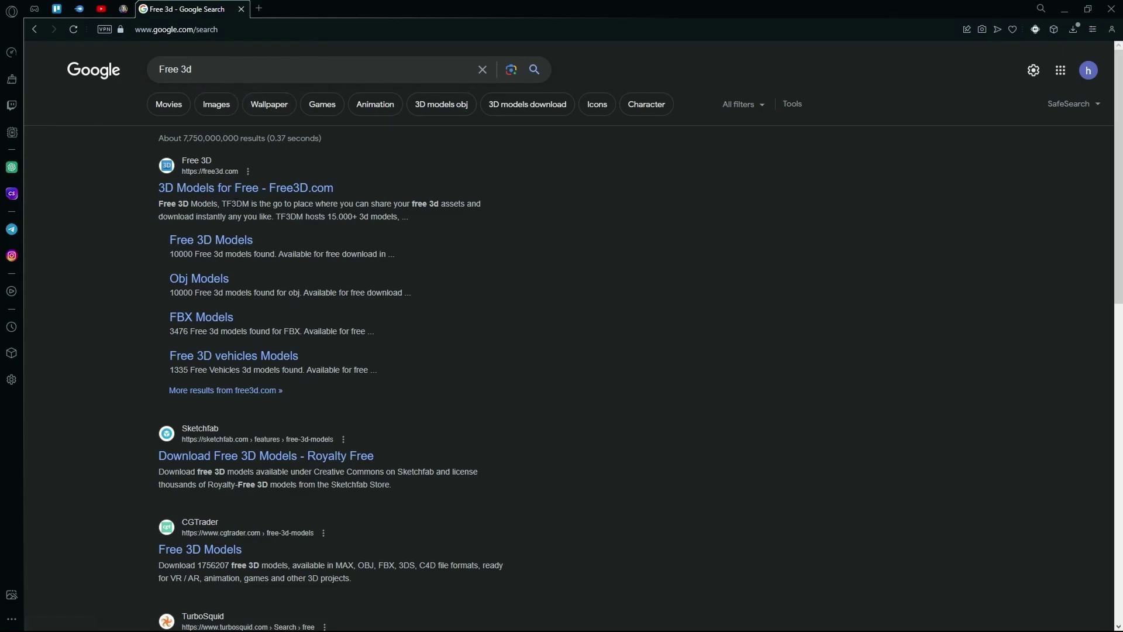
click(302, 187)
click(123, 9)
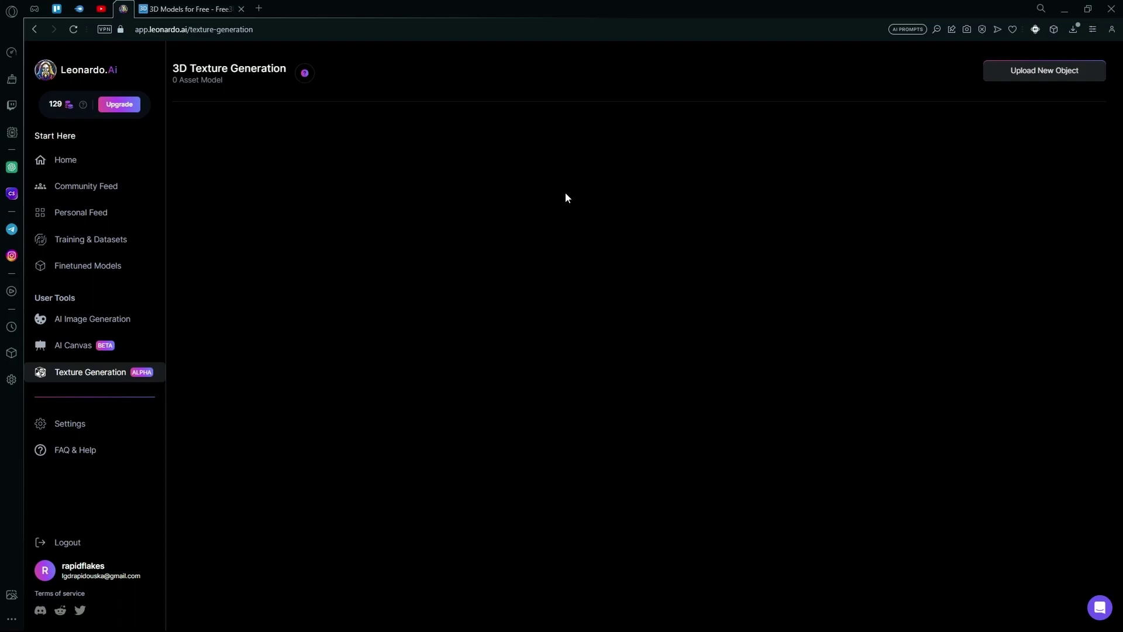
Step: Open Free3D's Lowpoly Male Rigged model from the Characters row and review its 0.32MB .rar file
click(208, 5)
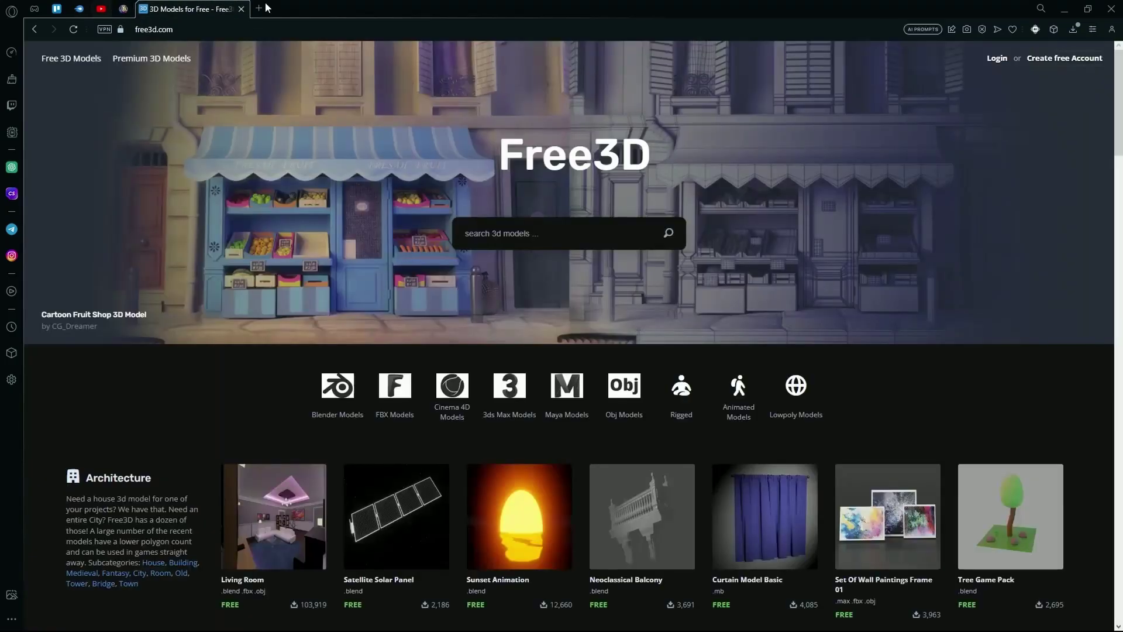
scroll(363, 204, down, 3)
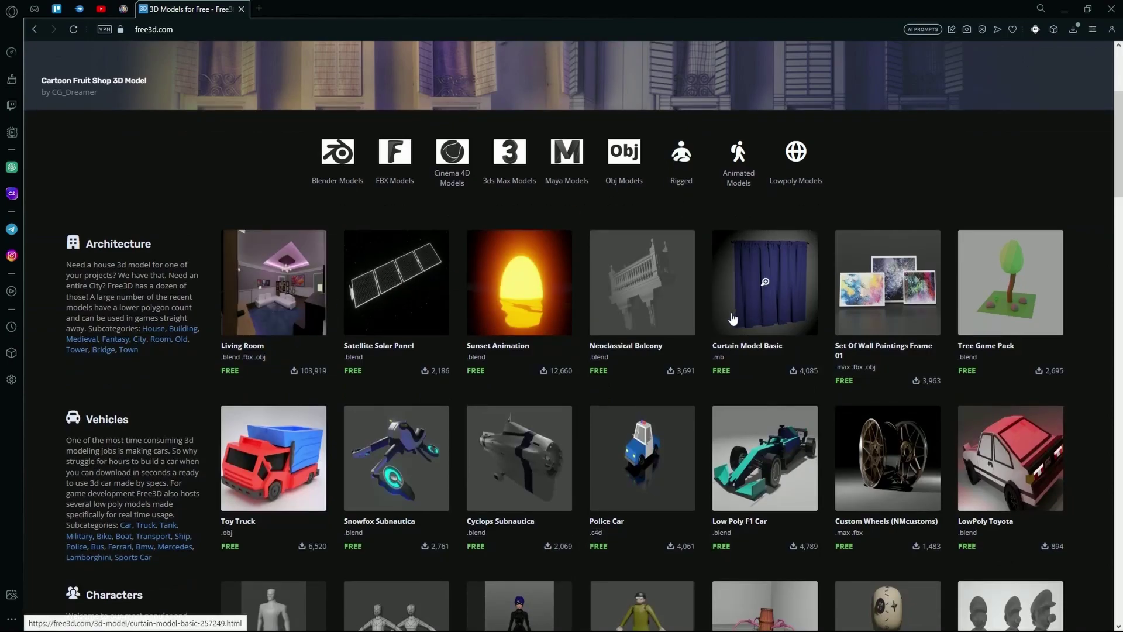
scroll(732, 318, down, 4)
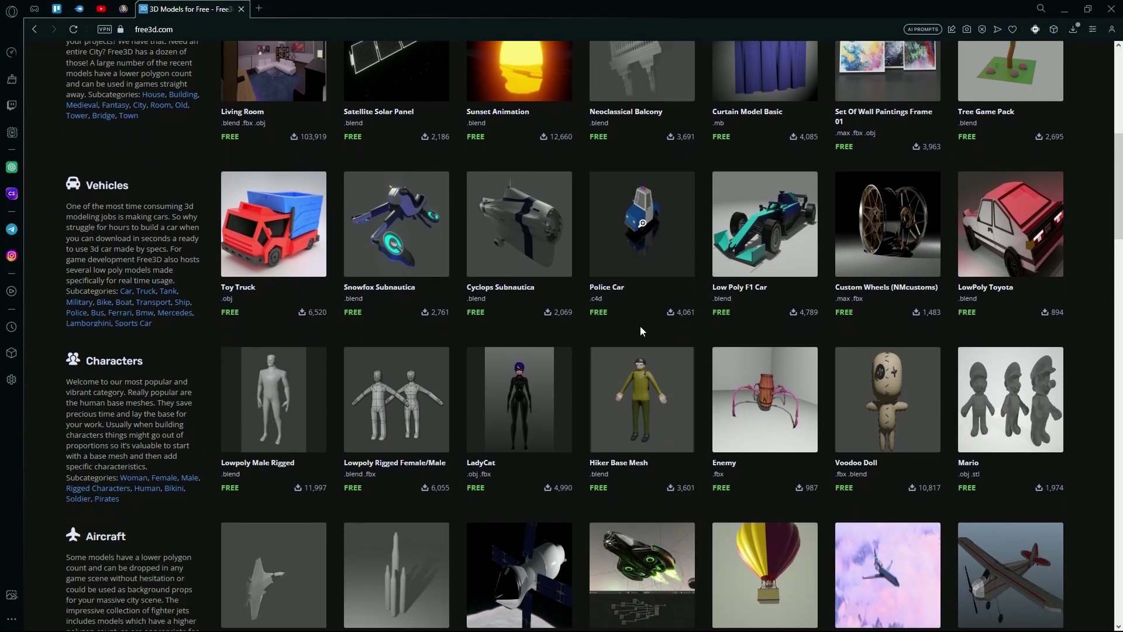
scroll(640, 325, down, 3)
mouse_move(275, 237)
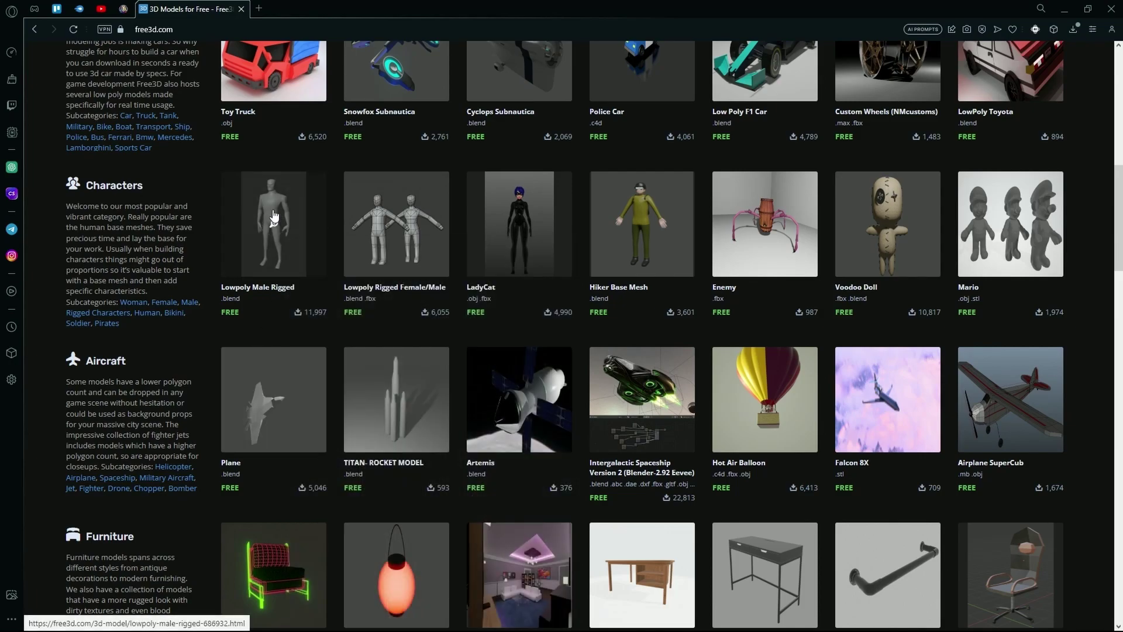
click(273, 216)
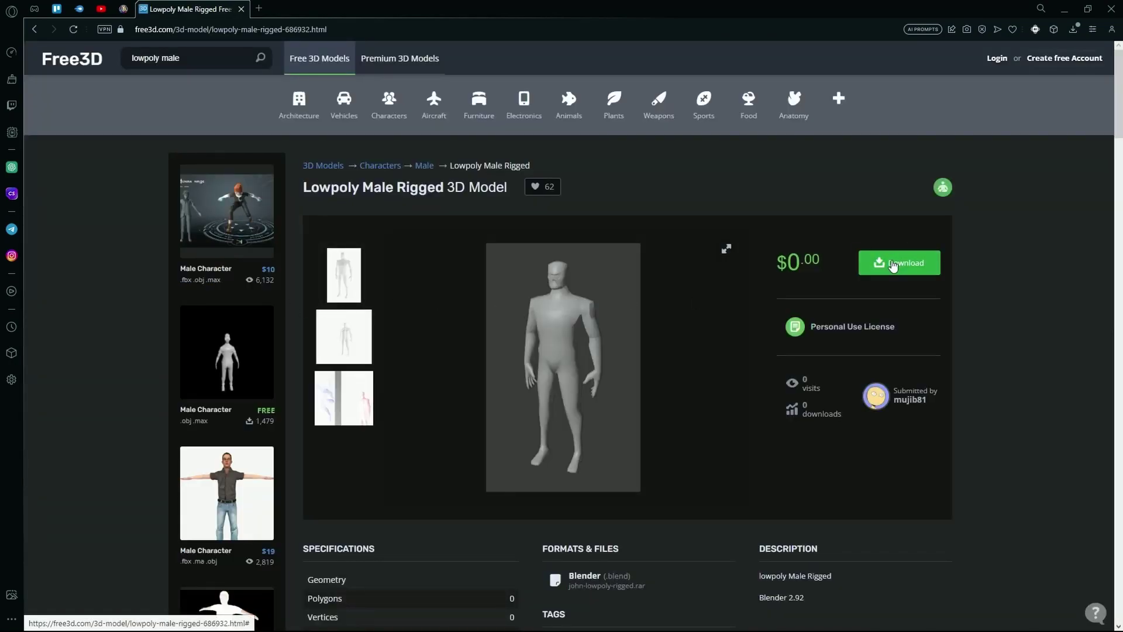
click(894, 265)
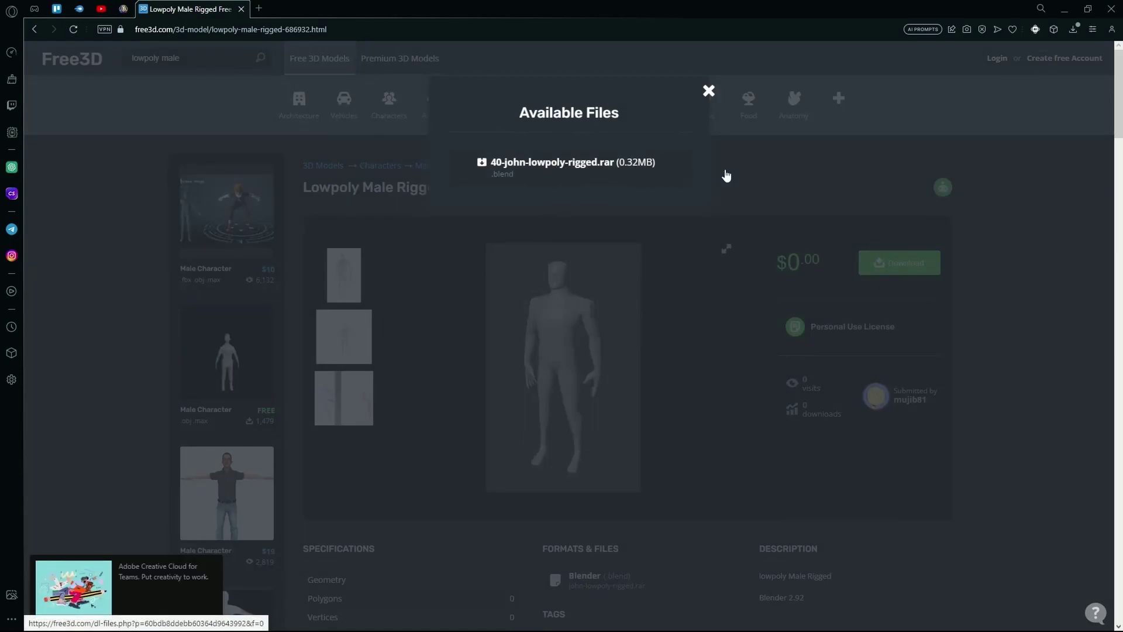
scroll(585, 176, down, 3)
scroll(571, 175, up, 3)
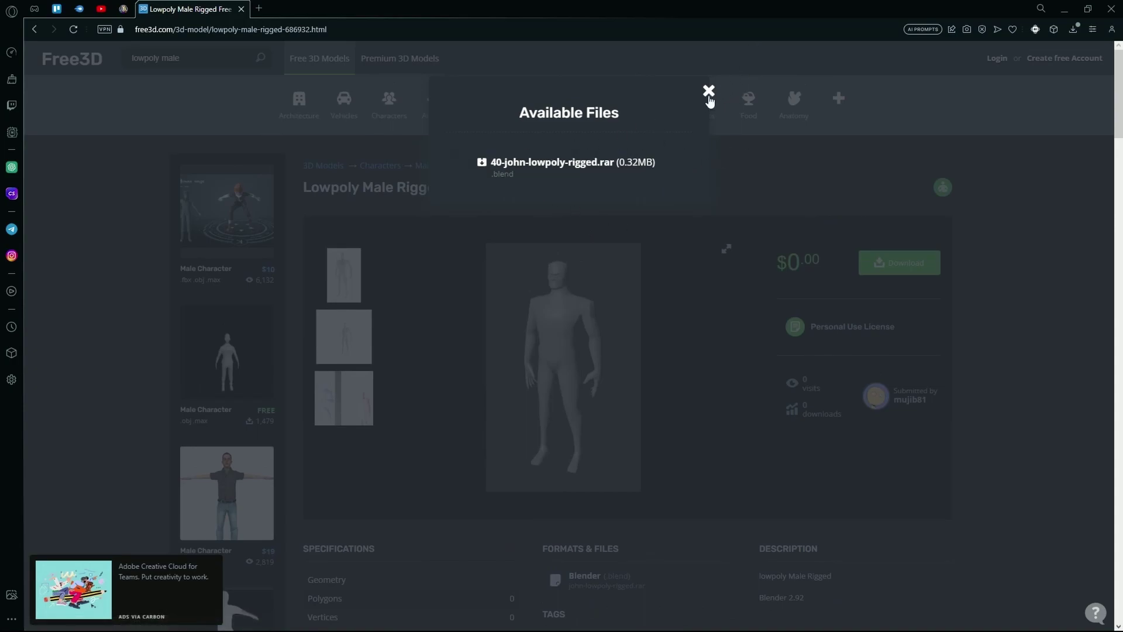
click(709, 92)
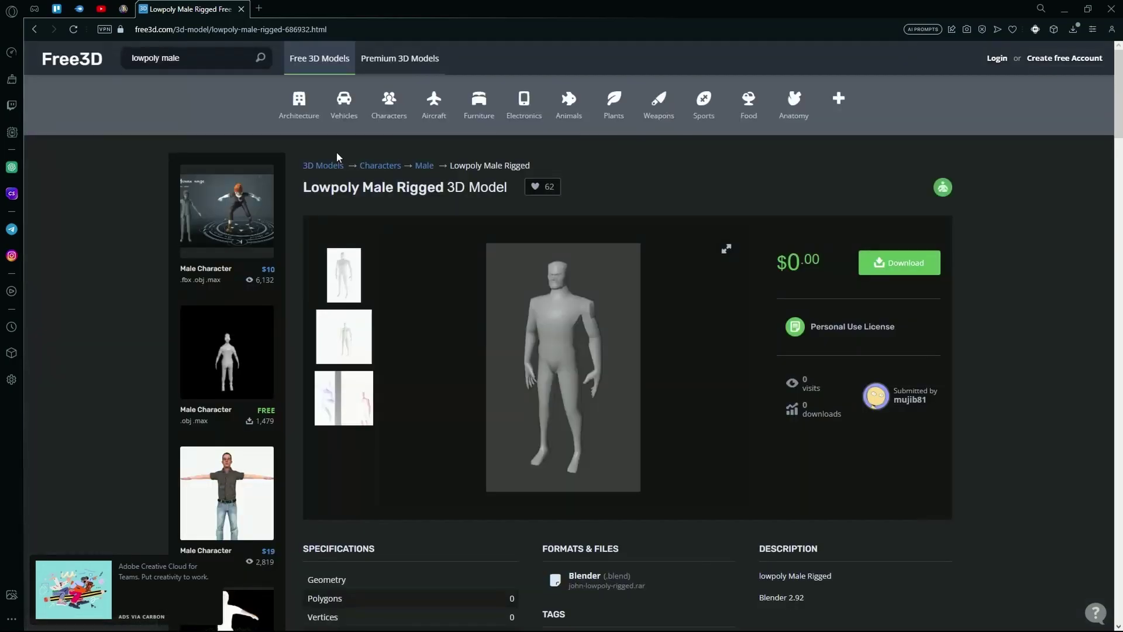
click(33, 35)
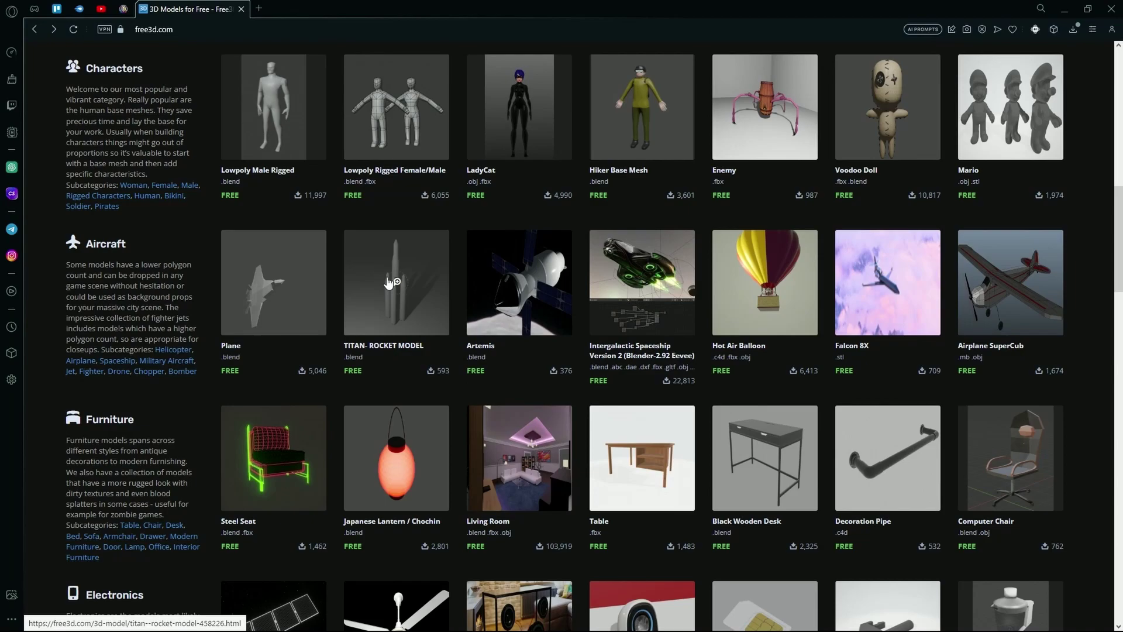
click(388, 283)
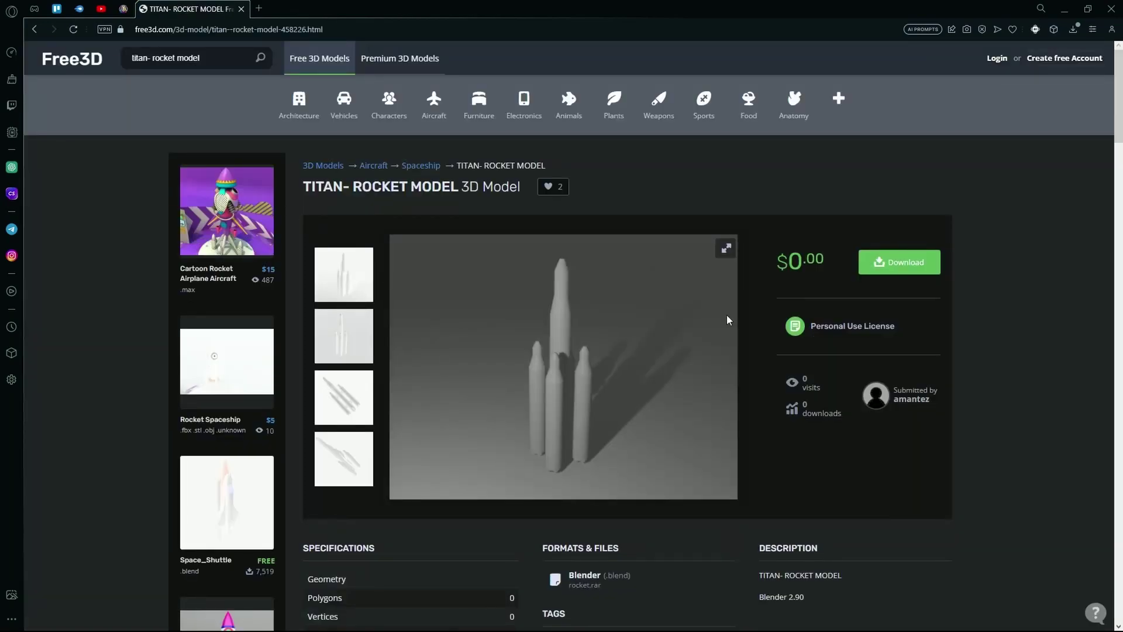
click(899, 262)
scroll(536, 209, down, 3)
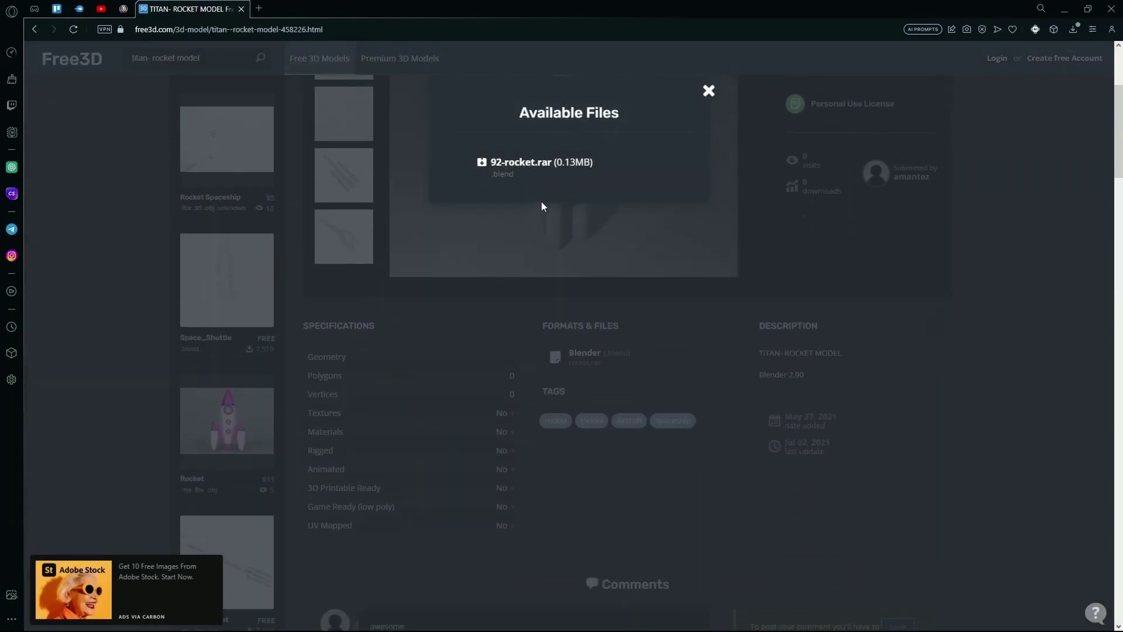
scroll(541, 205, up, 3)
click(708, 91)
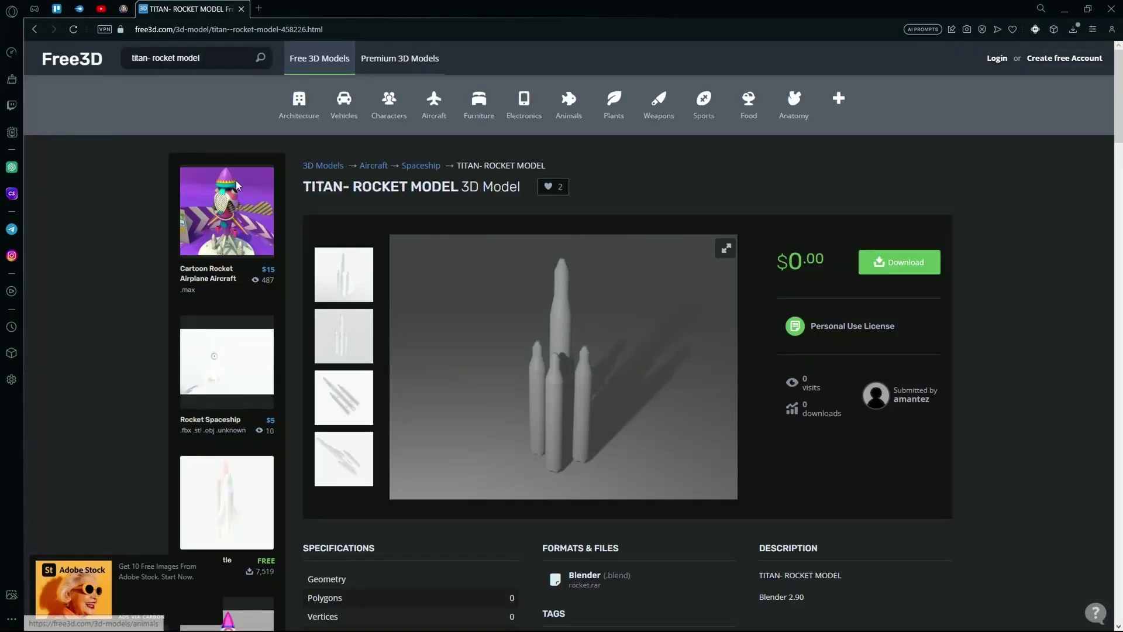
click(35, 29)
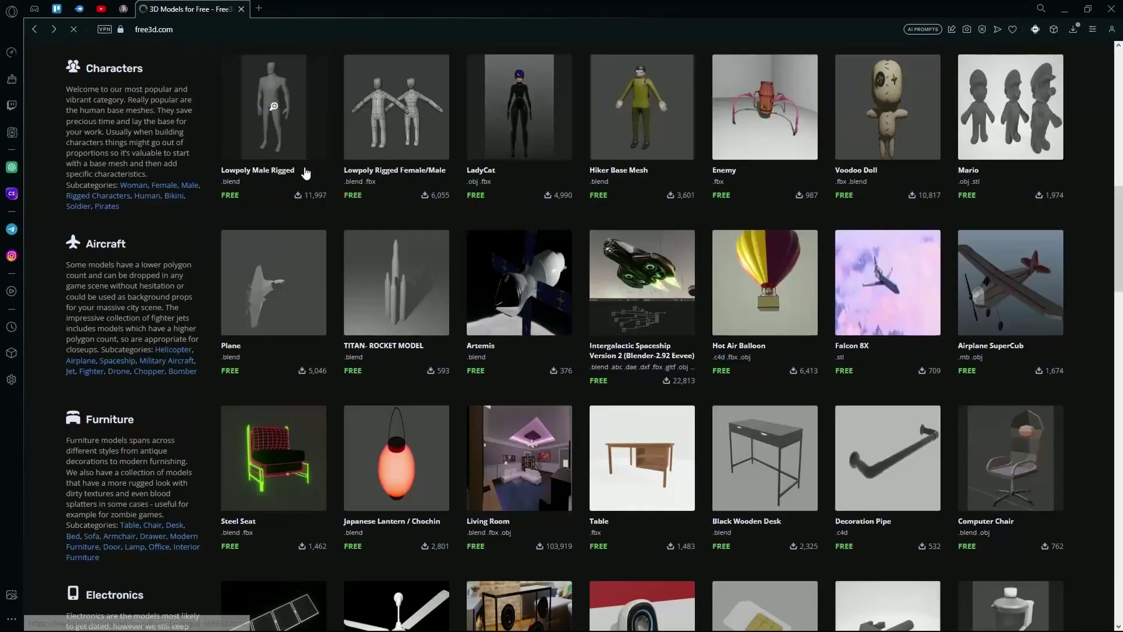
scroll(643, 351, up, 10)
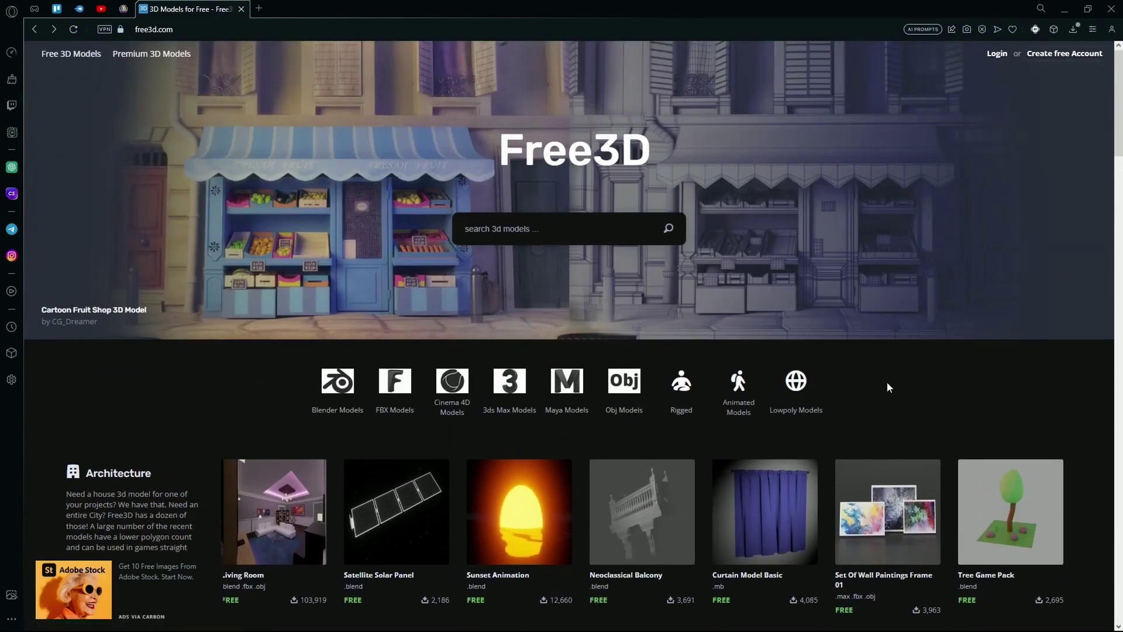
scroll(887, 381, down, 7)
scroll(897, 384, down, 8)
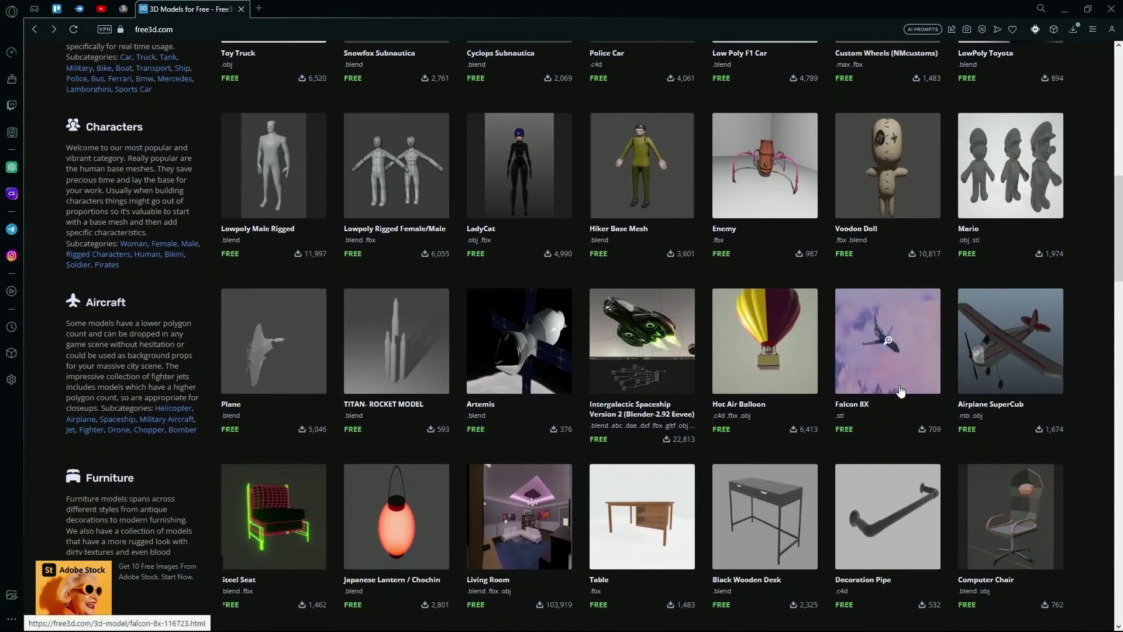
scroll(817, 456, down, 8)
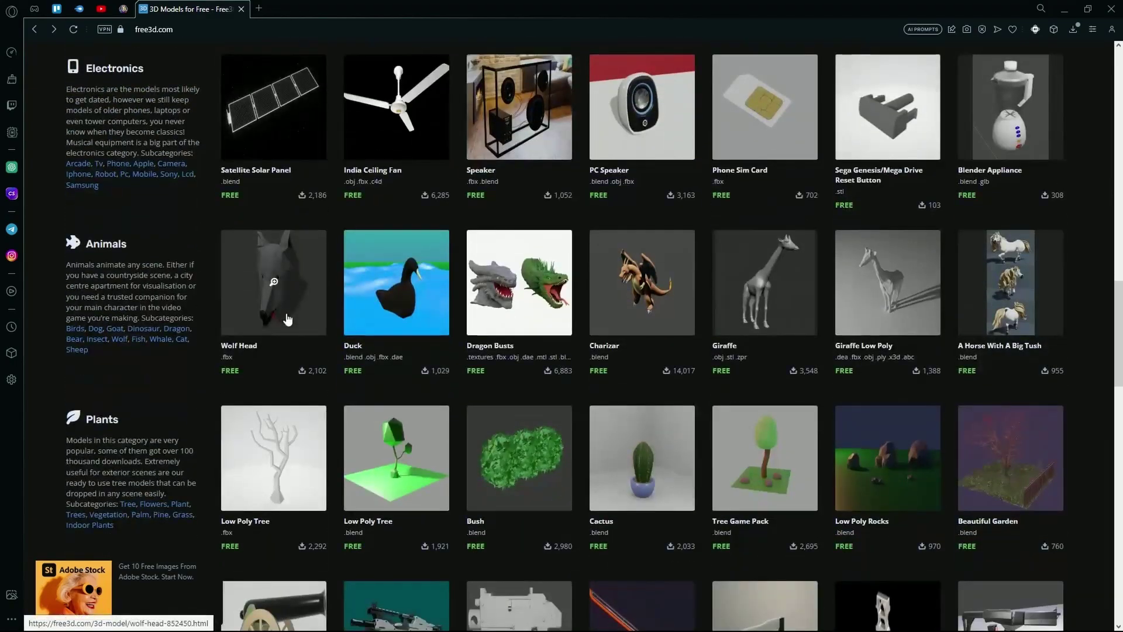
scroll(288, 318, up, 17)
scroll(286, 312, up, 6)
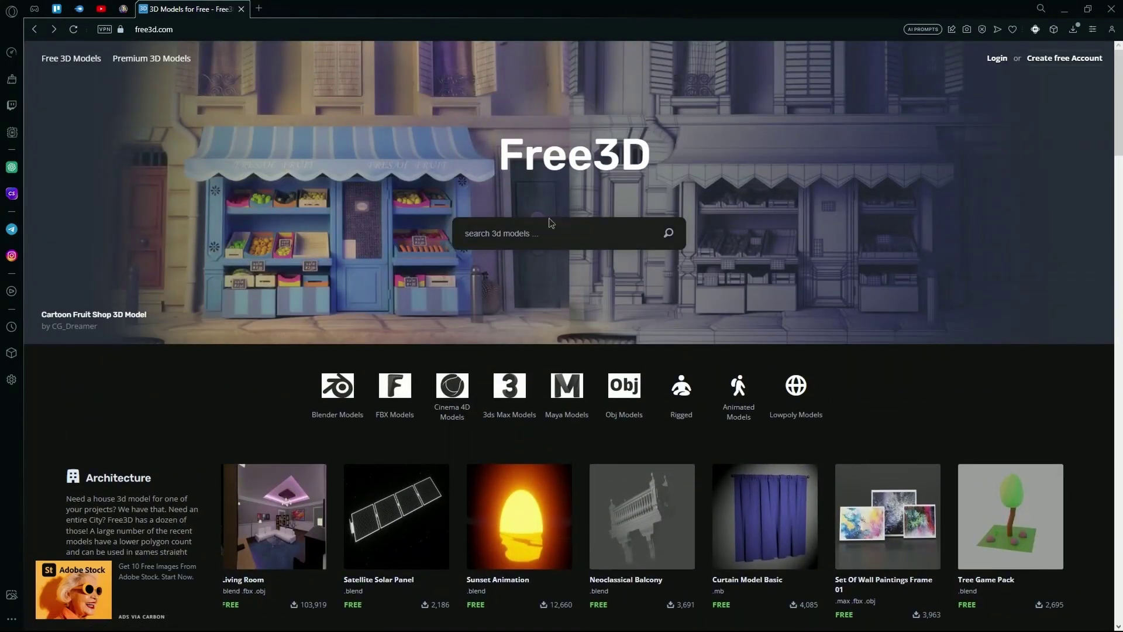
Step: Search Free3D for OBJ models and scroll through the results
click(549, 231)
text(ob)
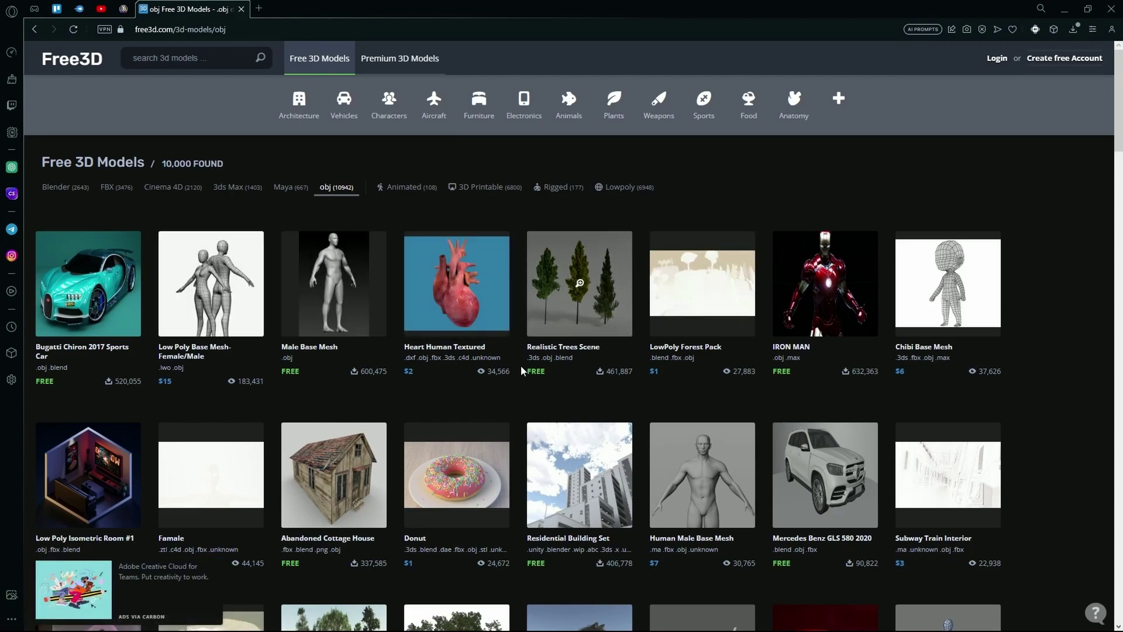
scroll(520, 366, down, 2)
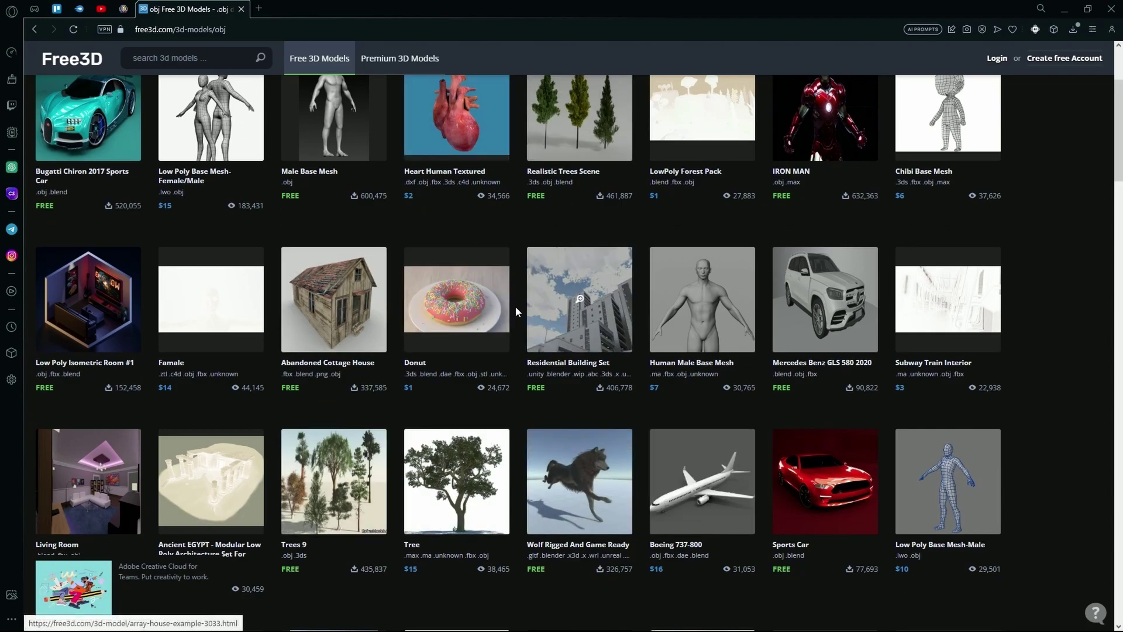
scroll(515, 306, down, 2)
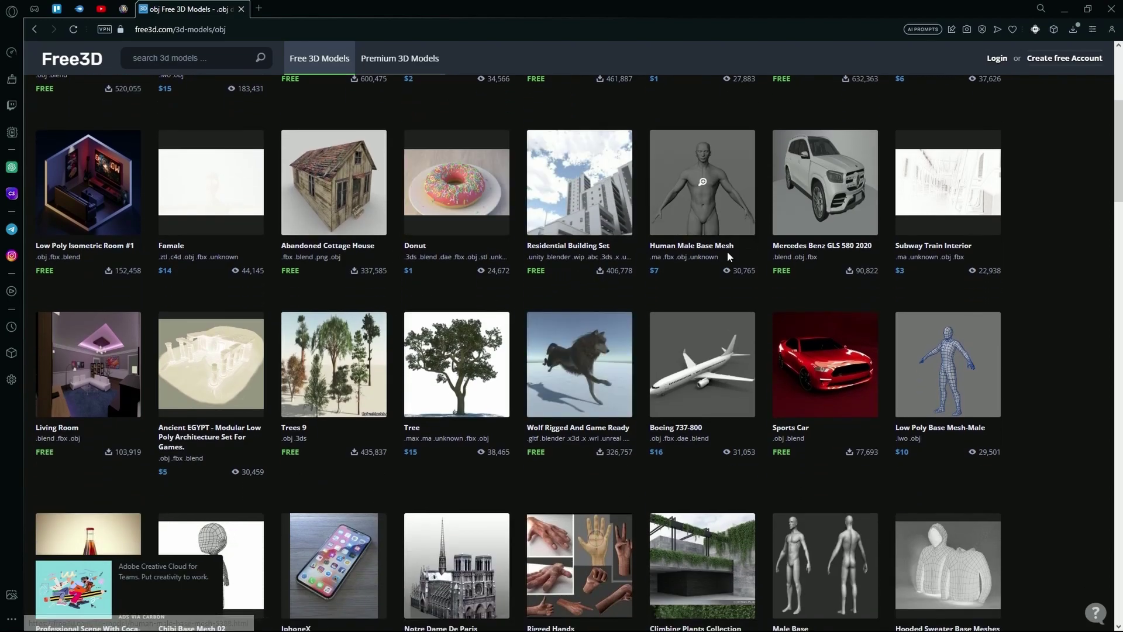
scroll(710, 284, down, 1)
scroll(538, 346, down, 5)
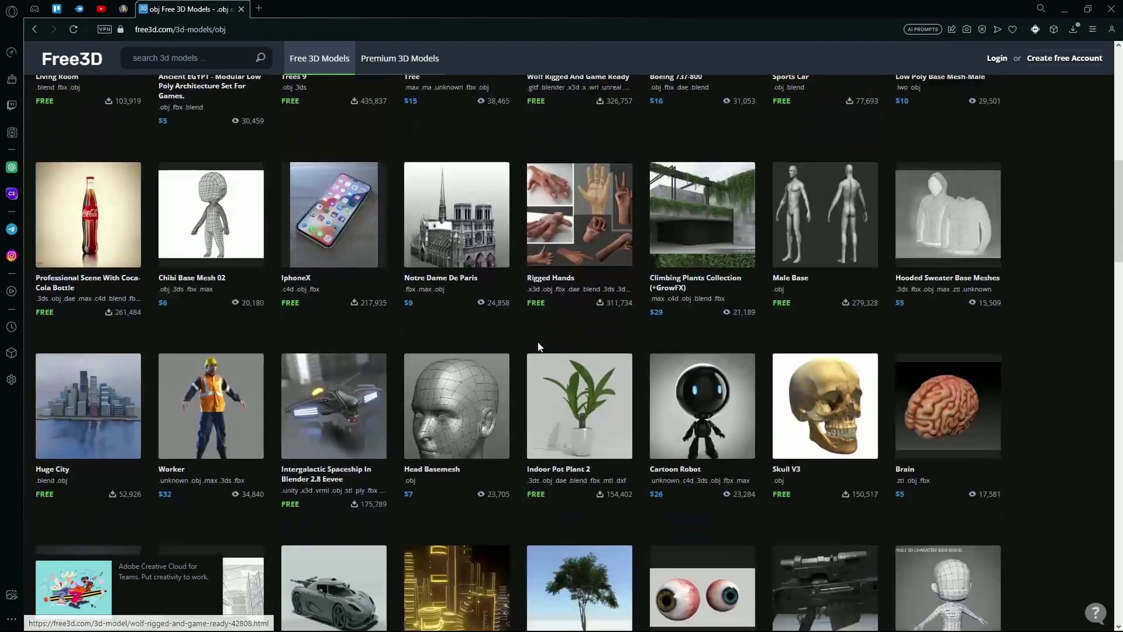
scroll(538, 346, up, 7)
Step: Open Male Base Mesh and download its free FinalBaseMesh .rar archive
mouse_move(337, 283)
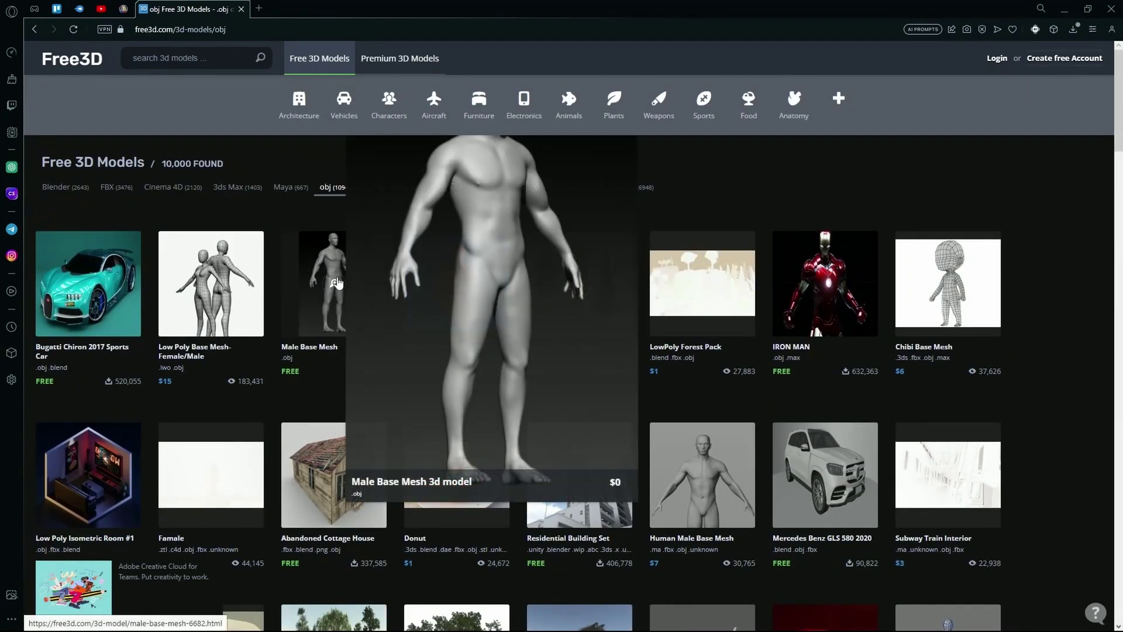
click(329, 333)
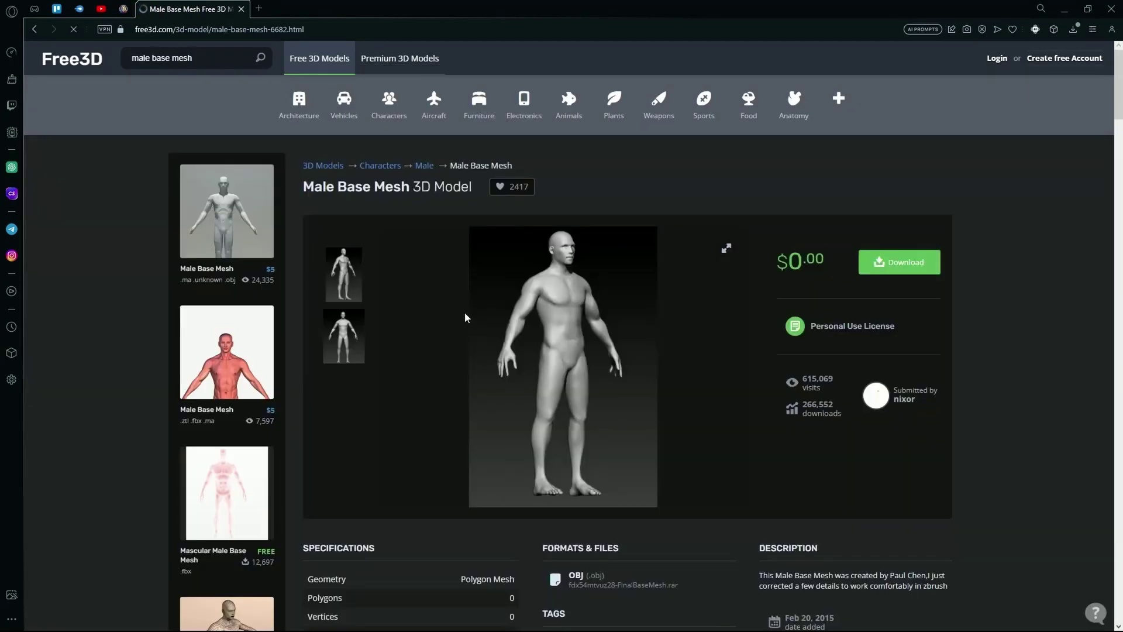
click(877, 254)
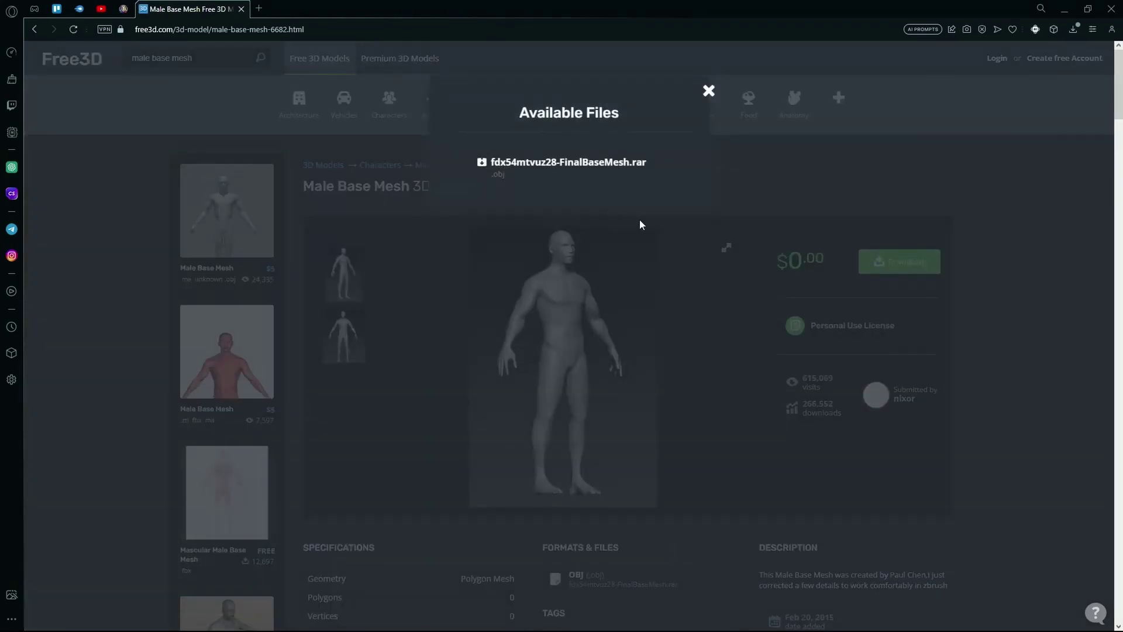
scroll(640, 222, down, 4)
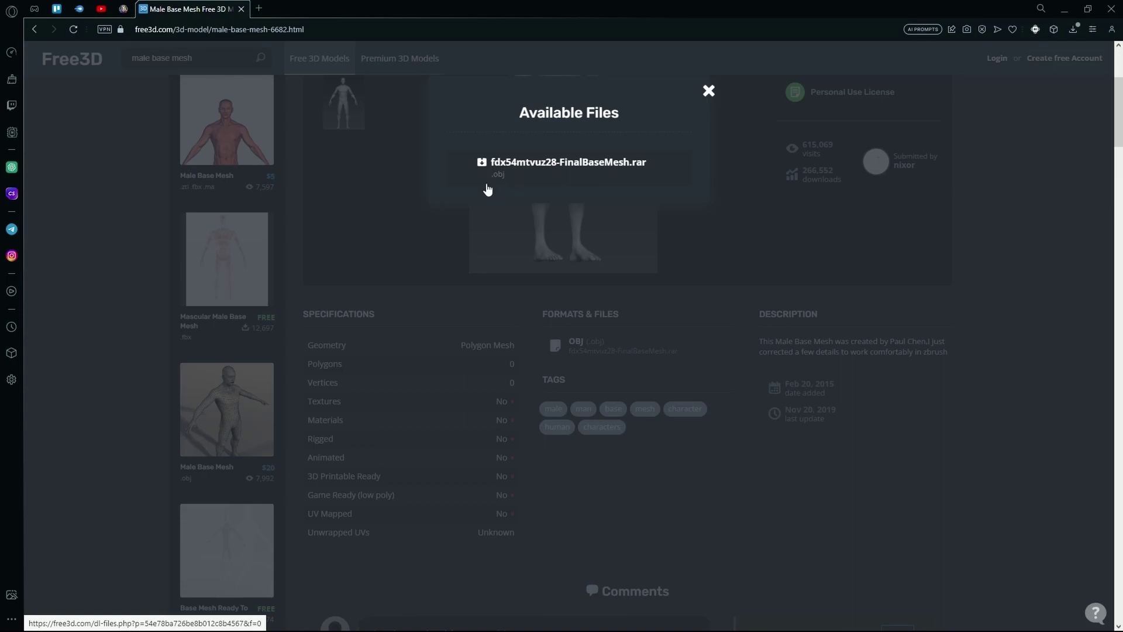
click(539, 168)
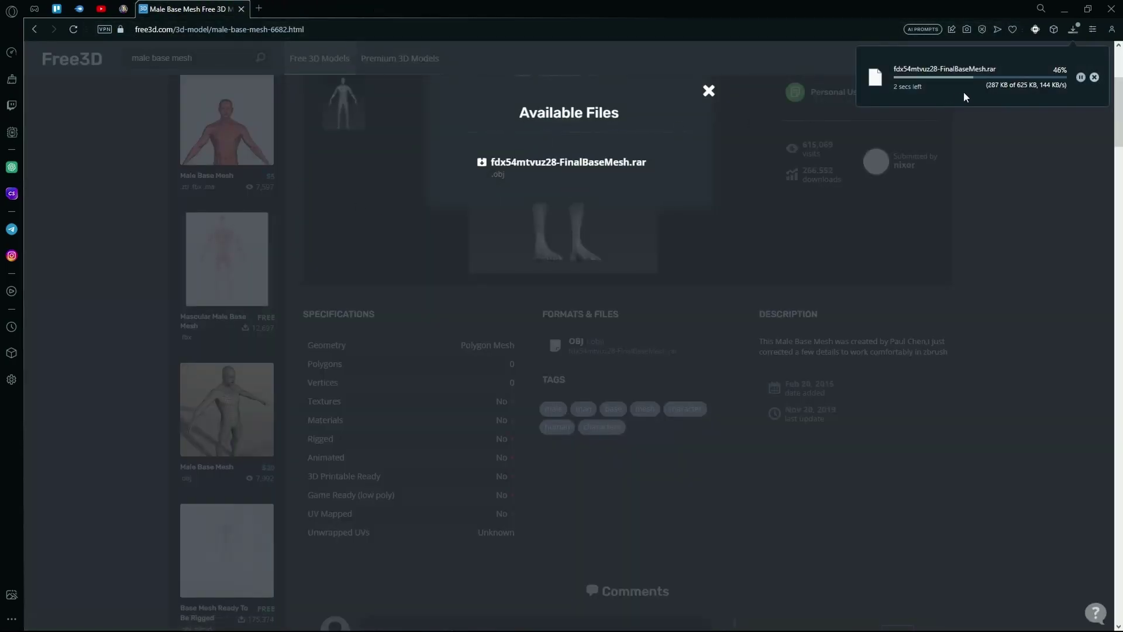
click(123, 9)
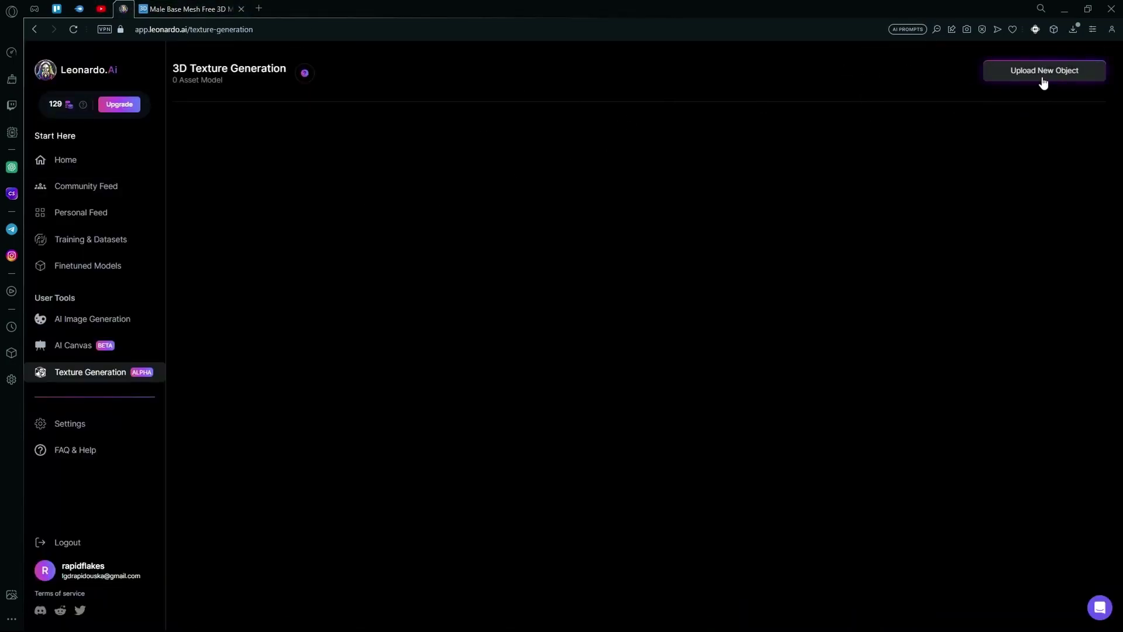
Step: Start an Upload New Object, browse Downloads > latest, and bring up File Explorer with Win+E
click(1018, 78)
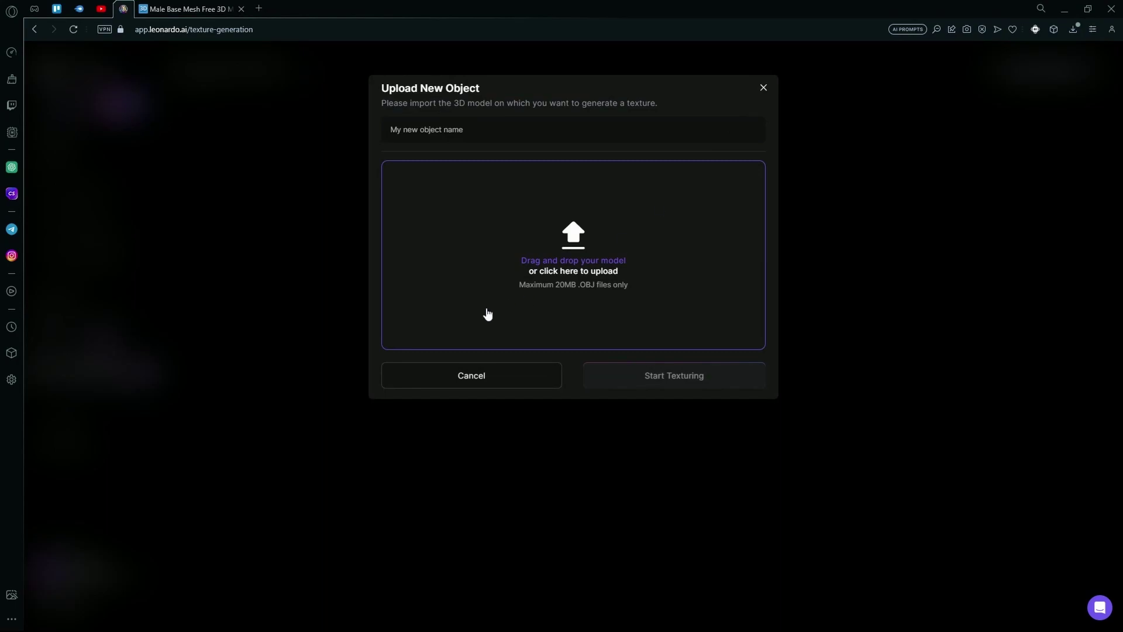
click(579, 248)
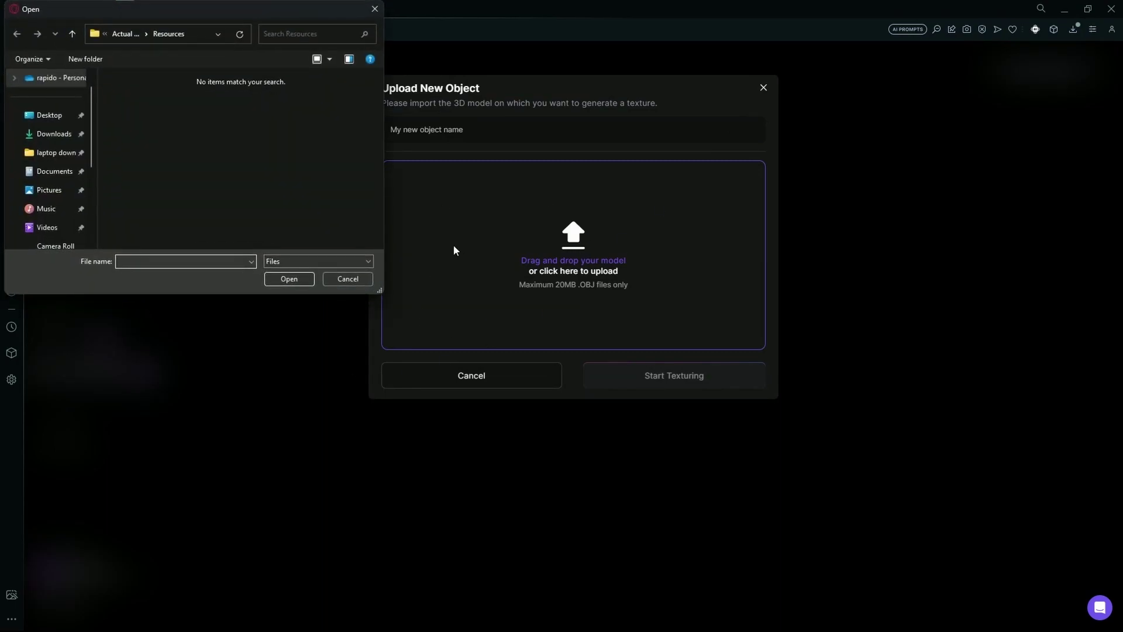
click(31, 138)
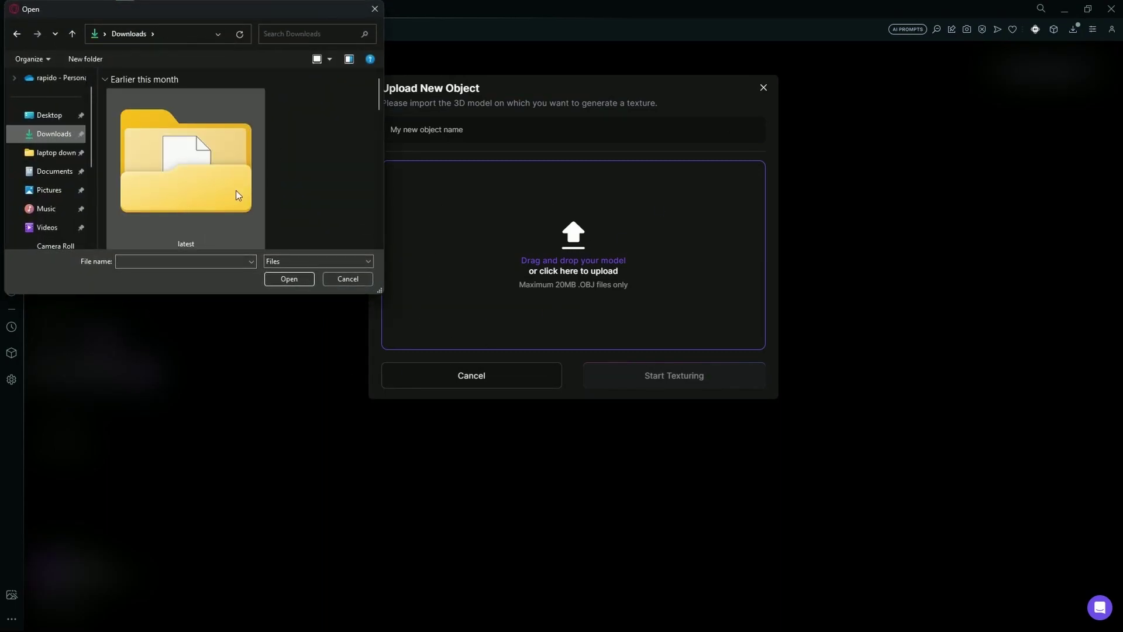
scroll(236, 191, down, 3)
scroll(237, 191, up, 3)
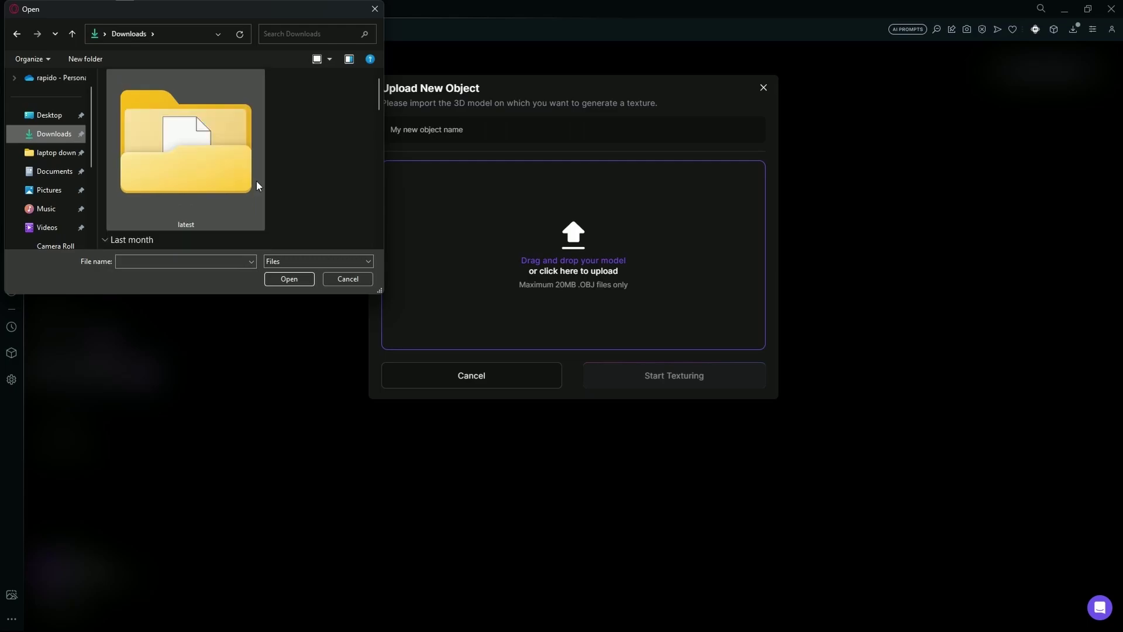
double_click(222, 187)
key(super+e)
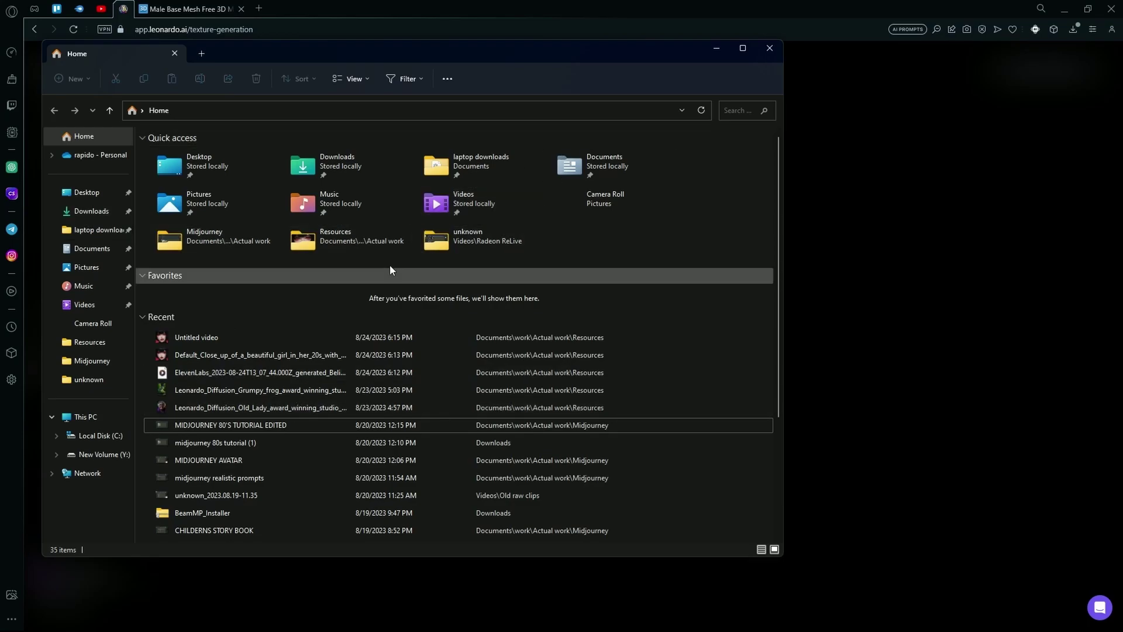
Step: Extract the FinalBaseMesh archive in Downloads with 7-Zip Extract Here and select FinalBaseMesh.obj
click(106, 214)
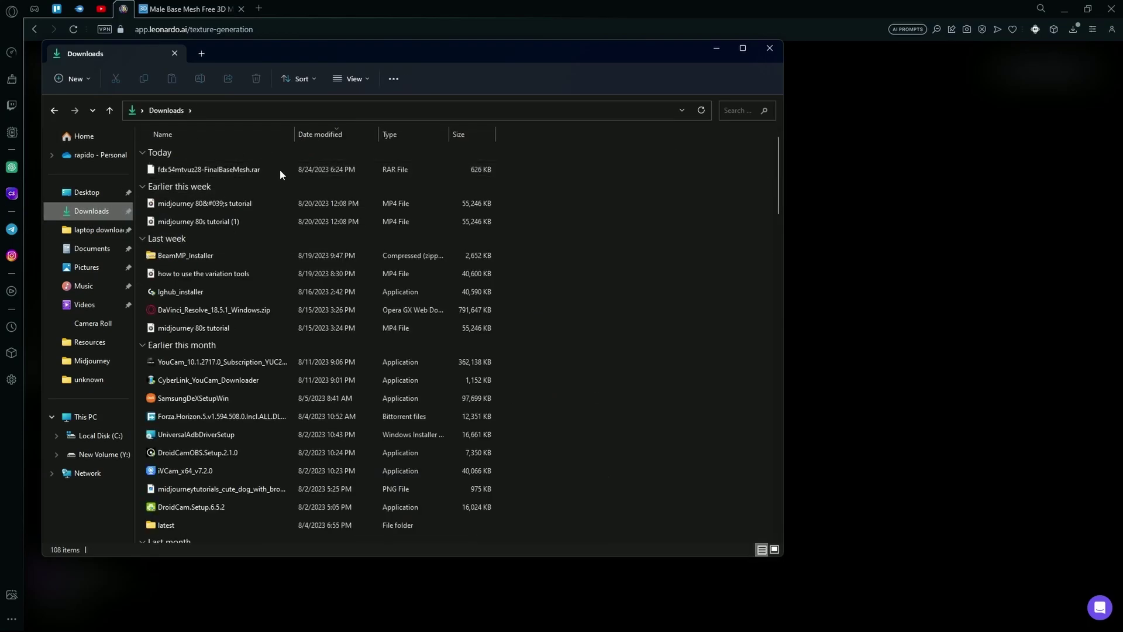
right_click(250, 170)
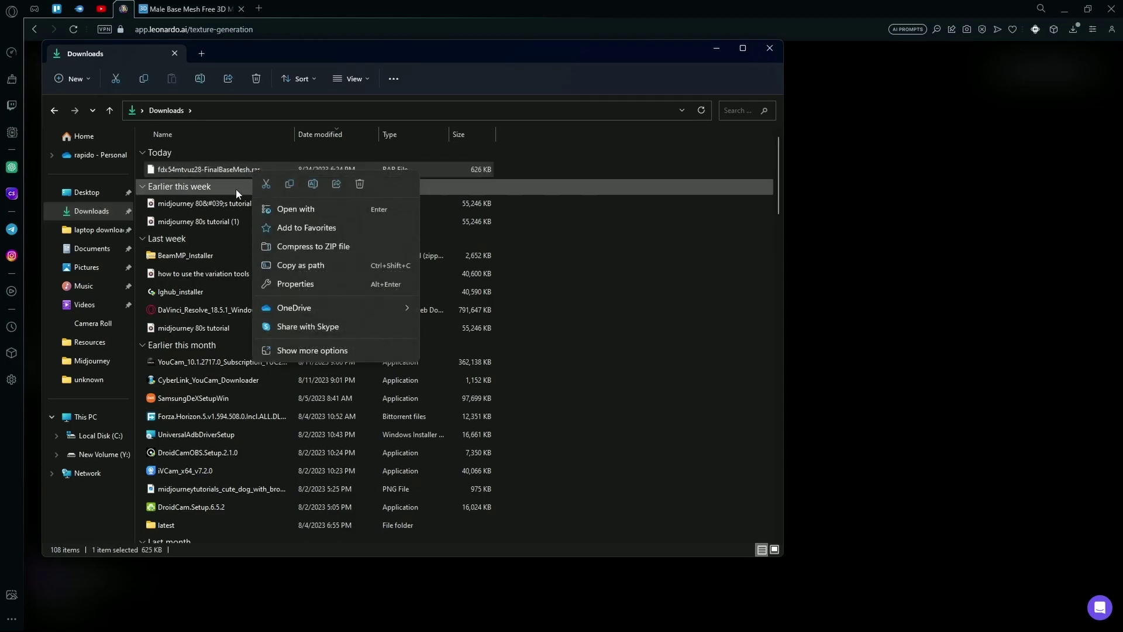
click(332, 353)
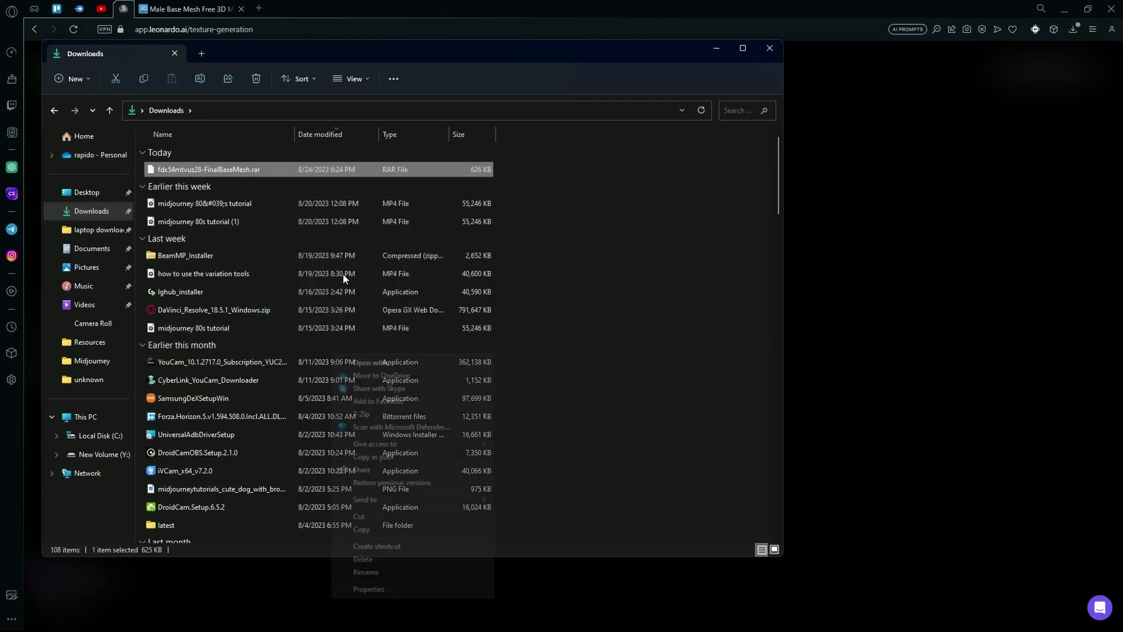
mouse_move(379, 413)
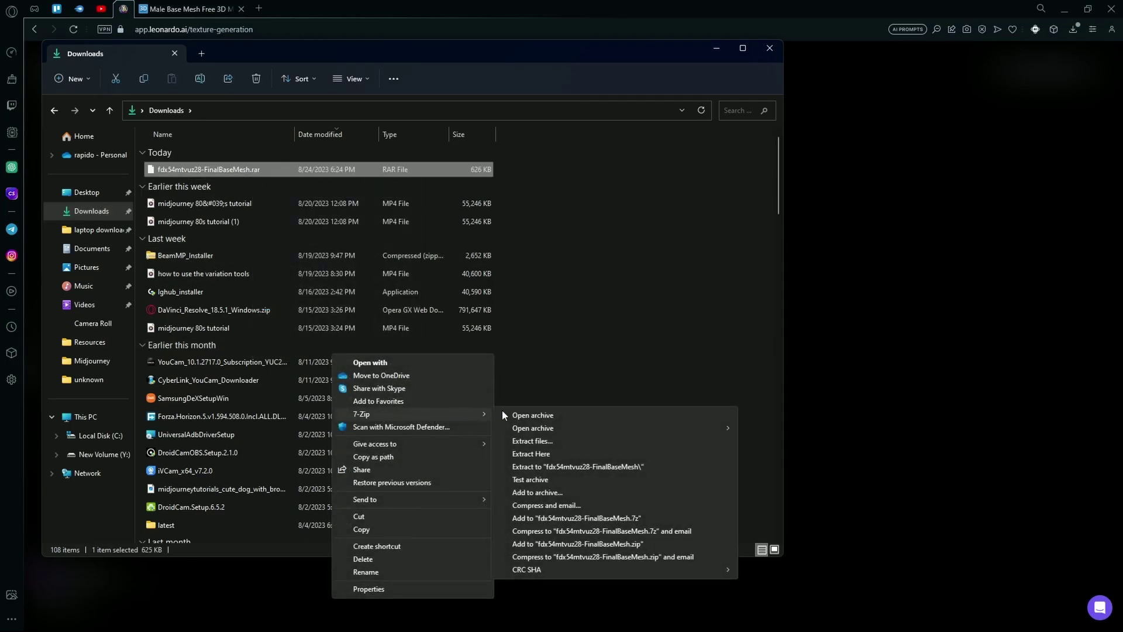
click(557, 451)
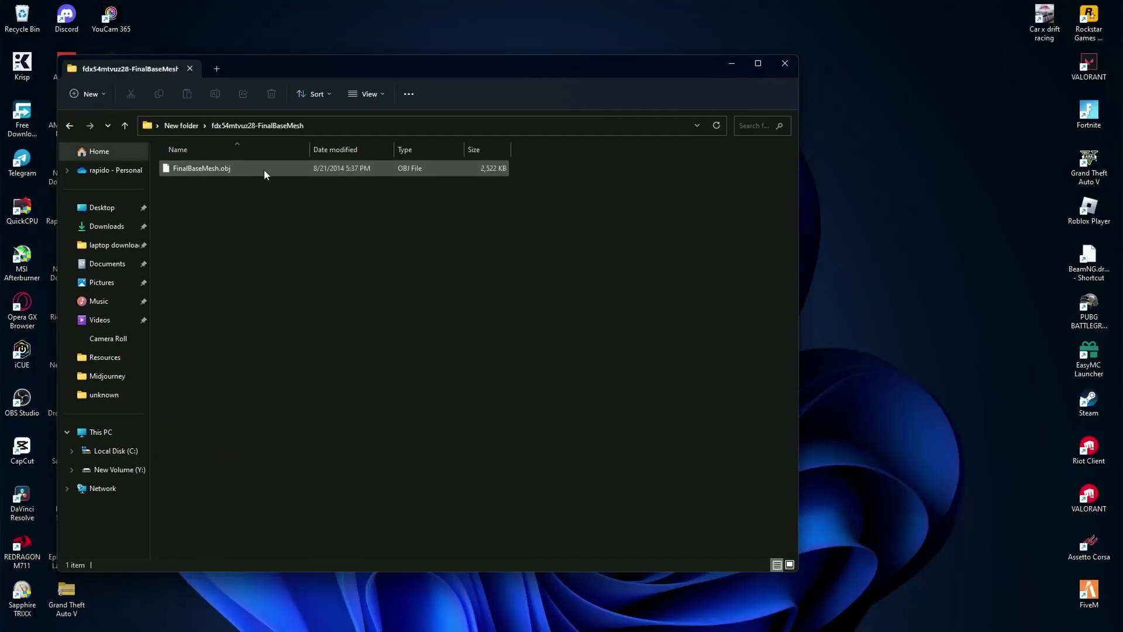
click(264, 169)
Step: Load FinalBaseMesh.obj from Desktop > New folder > FinalBaseMesh and name the object 'bob'
right_click(264, 170)
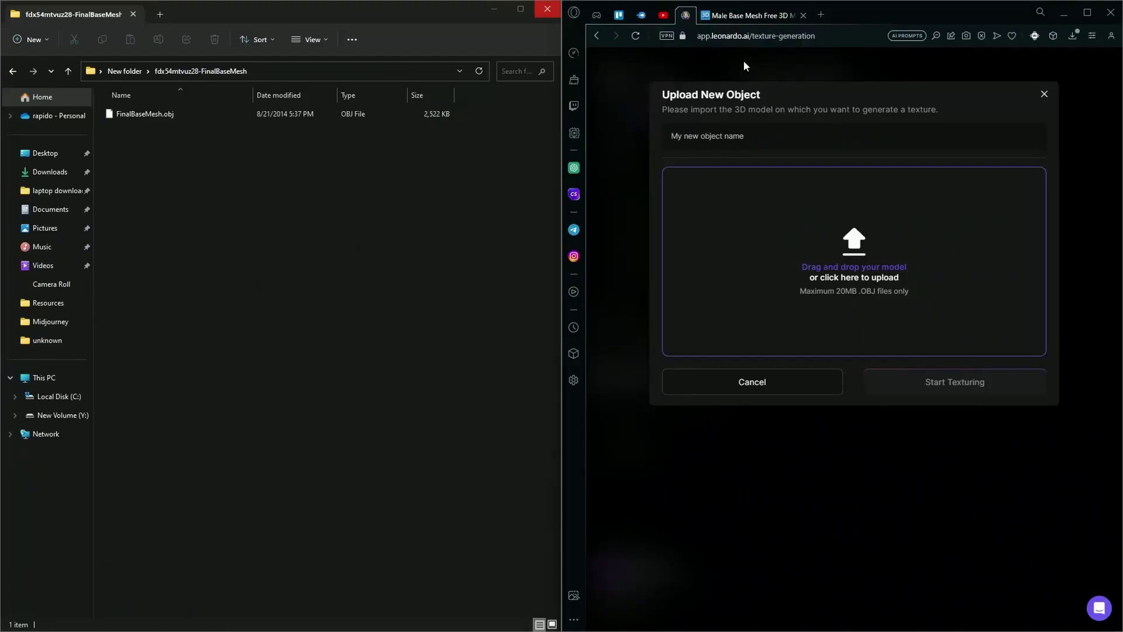
drag(178, 117, 370, 122)
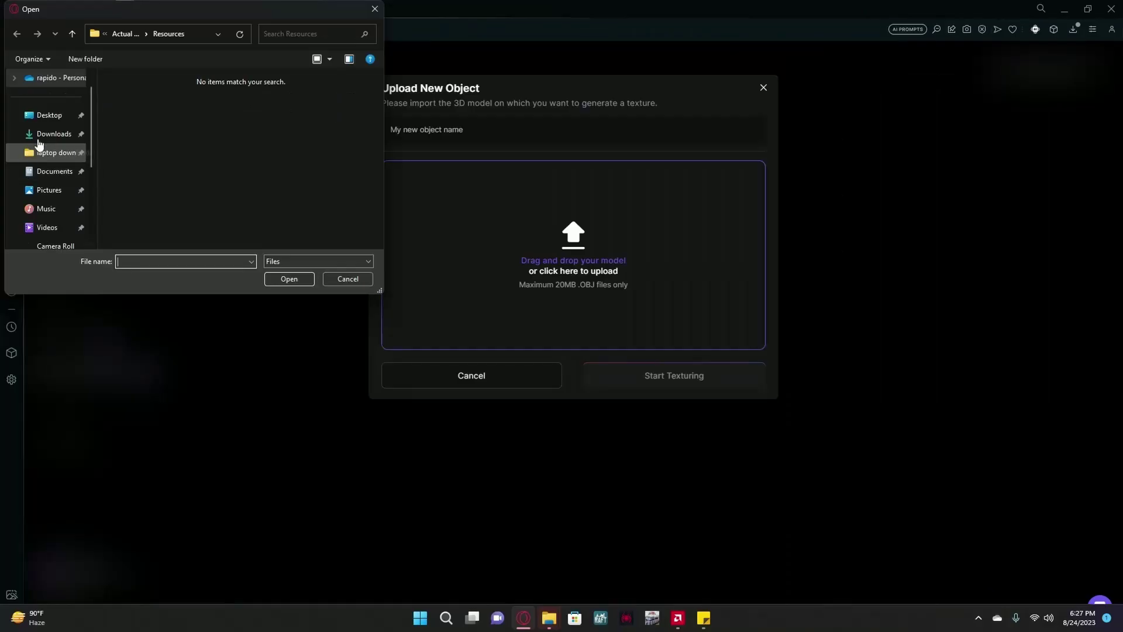
click(49, 115)
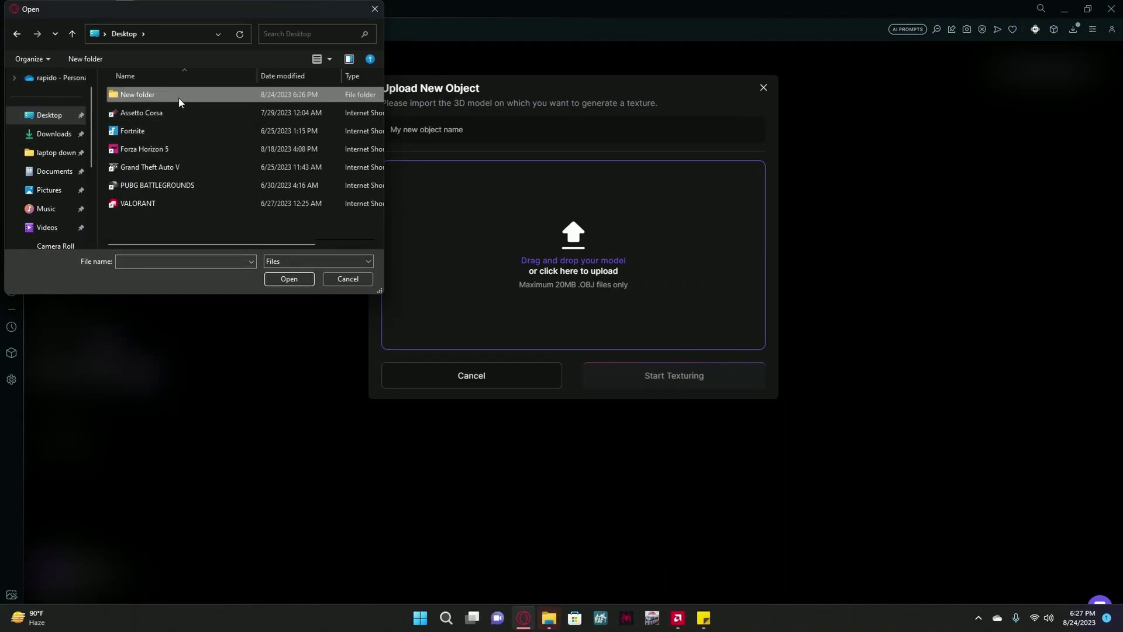
double_click(178, 97)
double_click(178, 97)
double_click(178, 96)
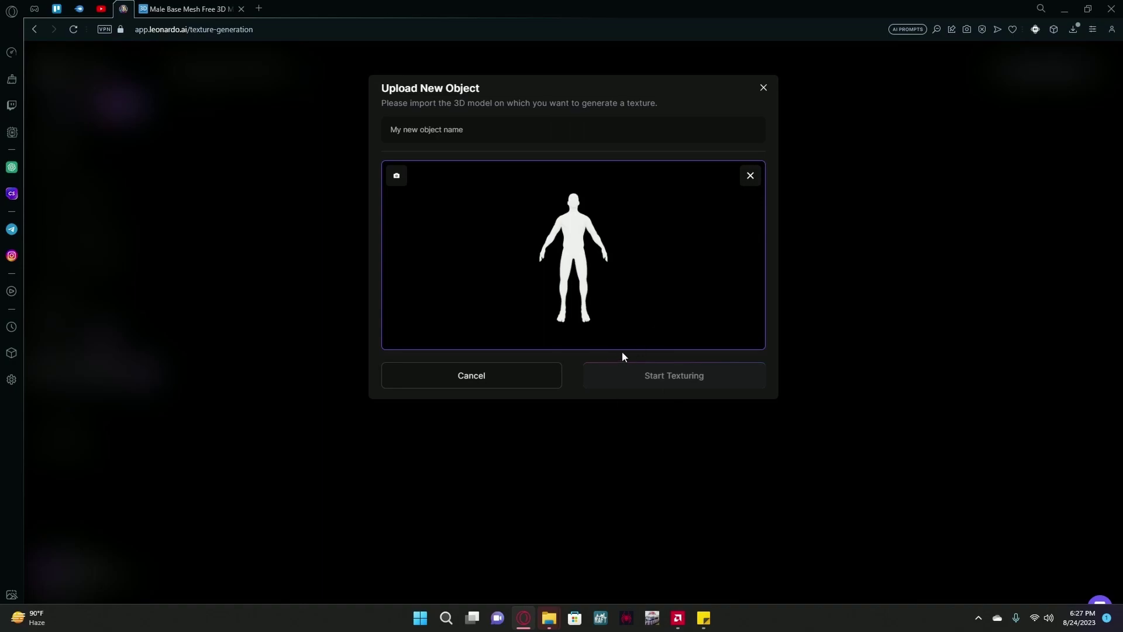
click(494, 135)
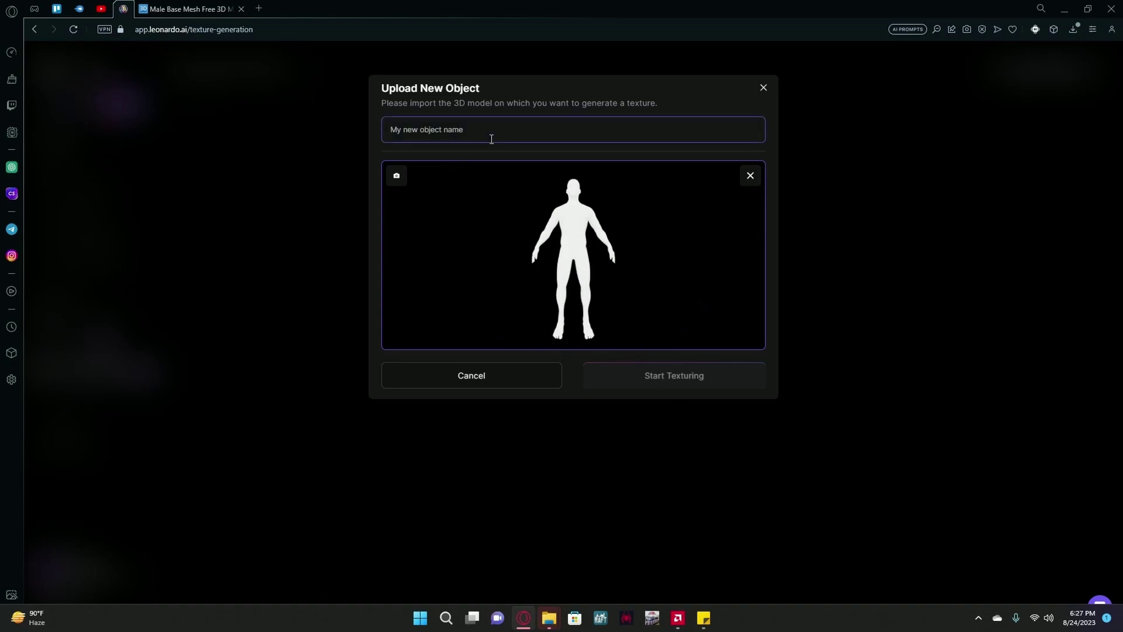
text(bob)
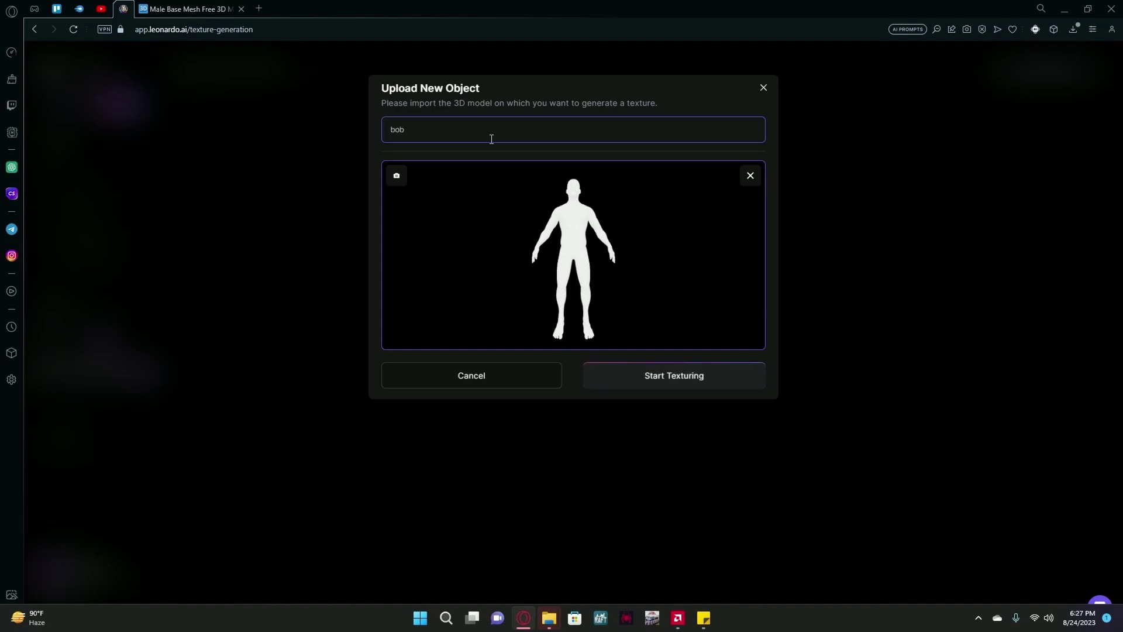
Step: Start texturing bob, enter the prompt 'metalic shiny red body', and orbit to the model's side
click(670, 385)
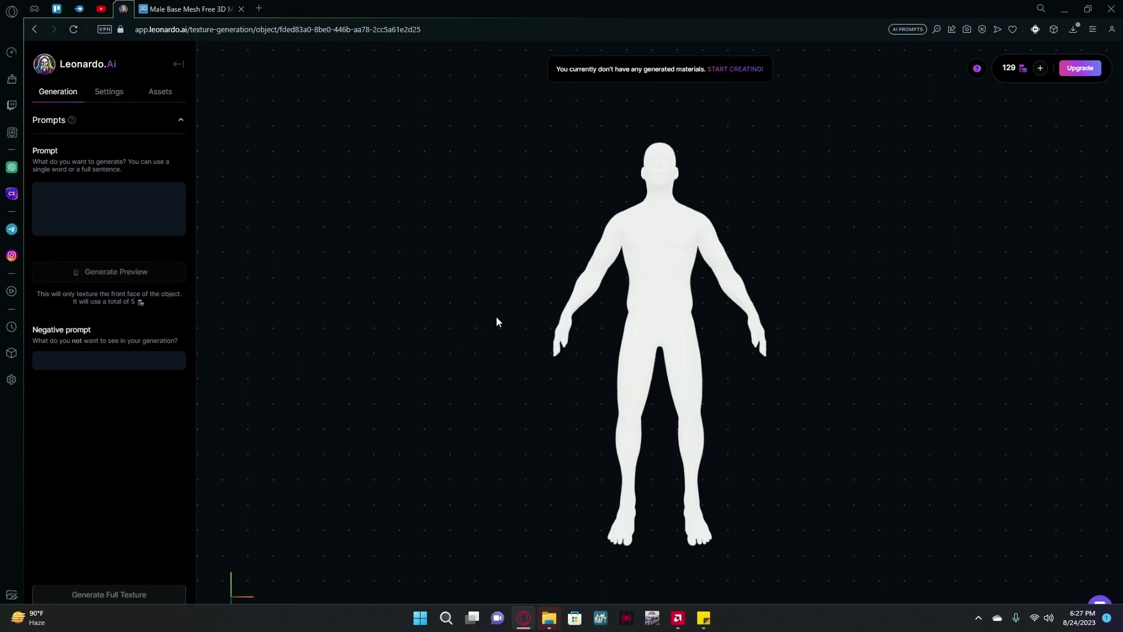
click(140, 201)
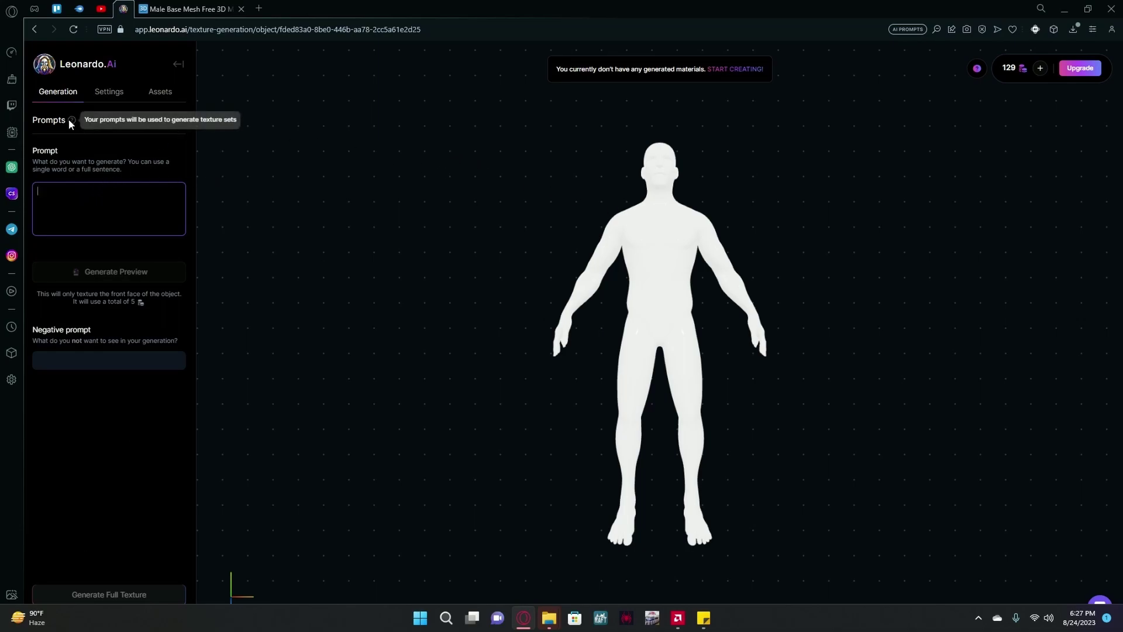
click(182, 129)
click(182, 130)
click(179, 121)
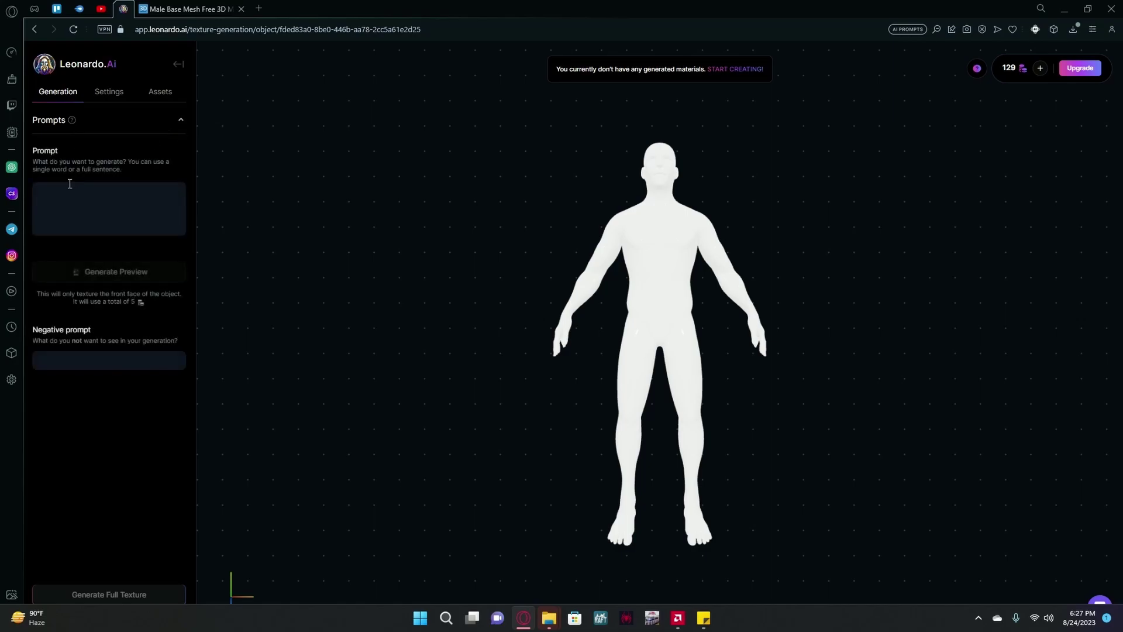
click(70, 183)
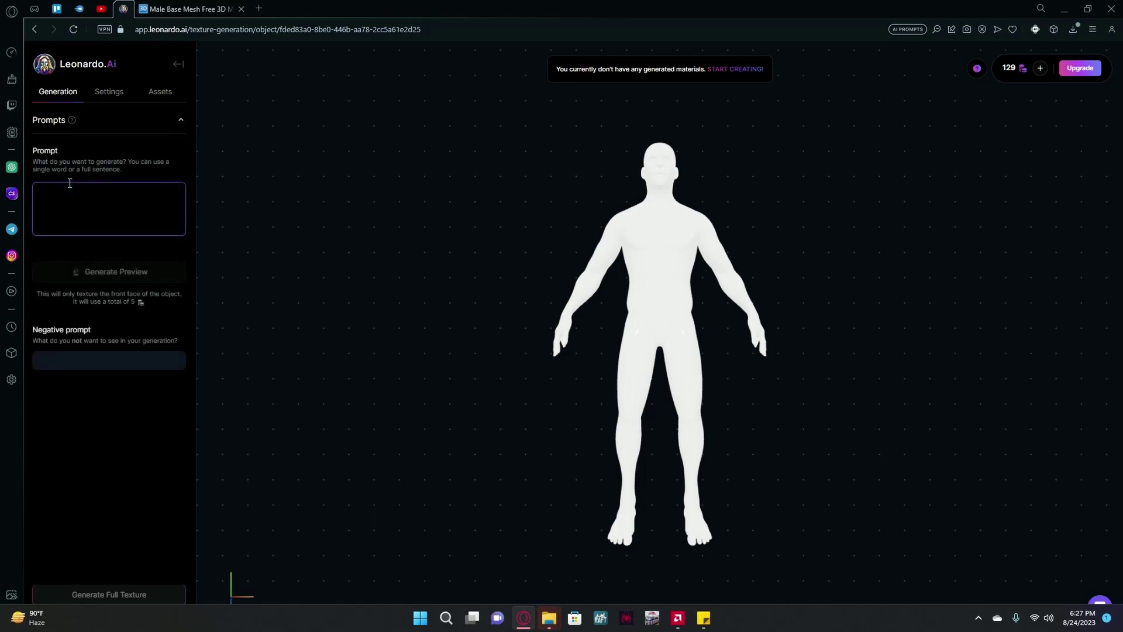
text(metalic shiny red body)
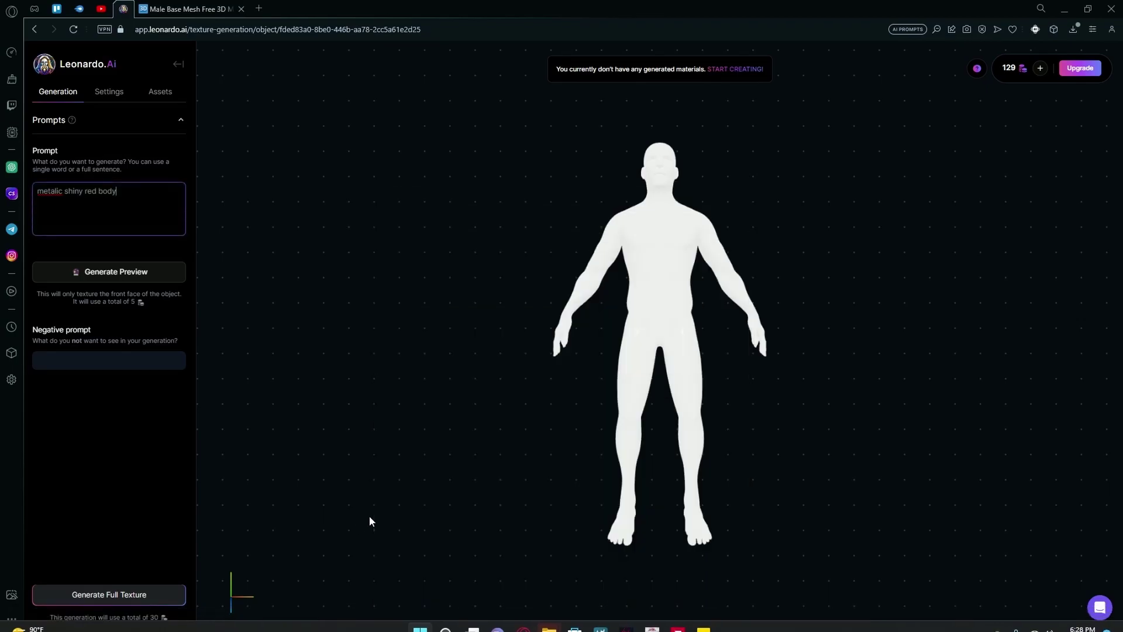
click(143, 275)
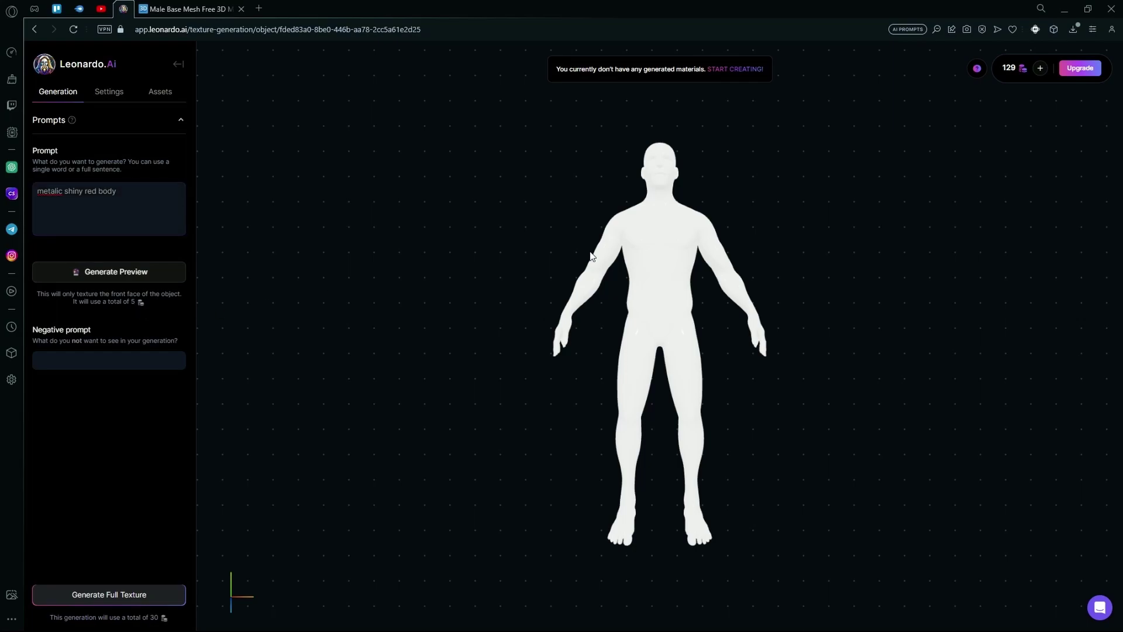
drag(591, 256, 681, 412)
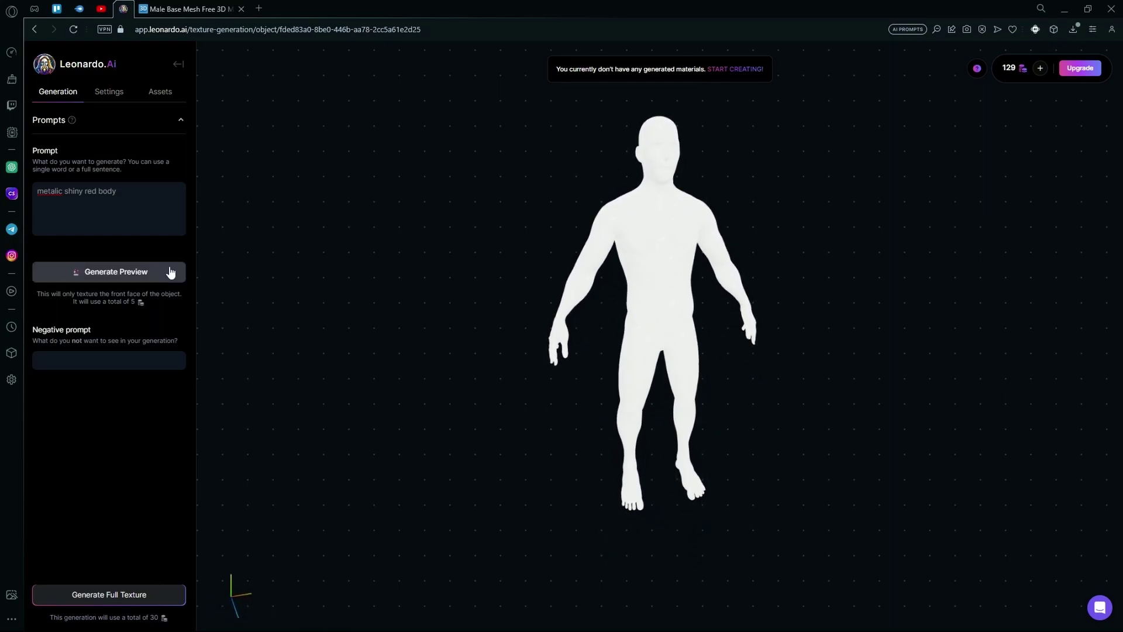
Step: Generate the red metallic preview, reload bob's page, and check the pending material
click(107, 277)
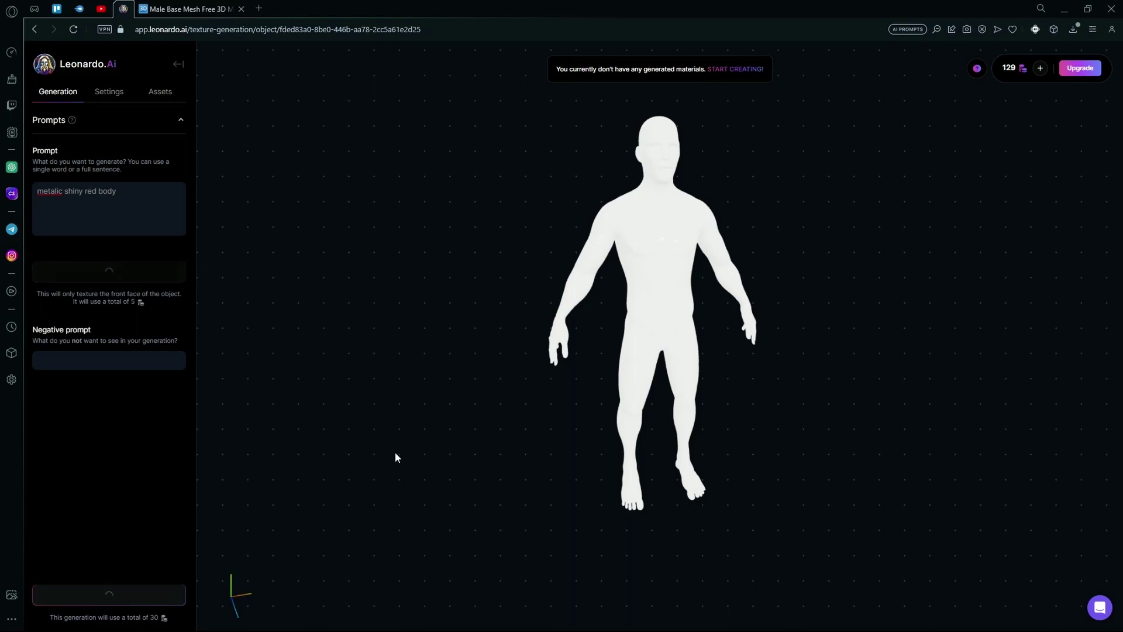
drag(437, 441, 406, 370)
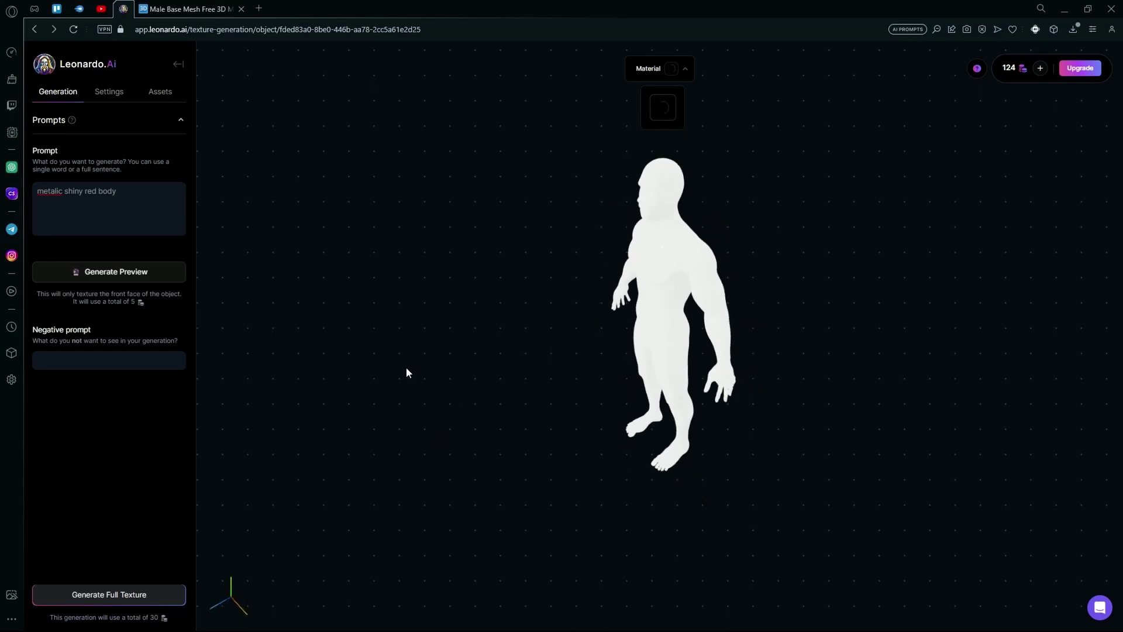
key(alt+Left)
key(alt+Right)
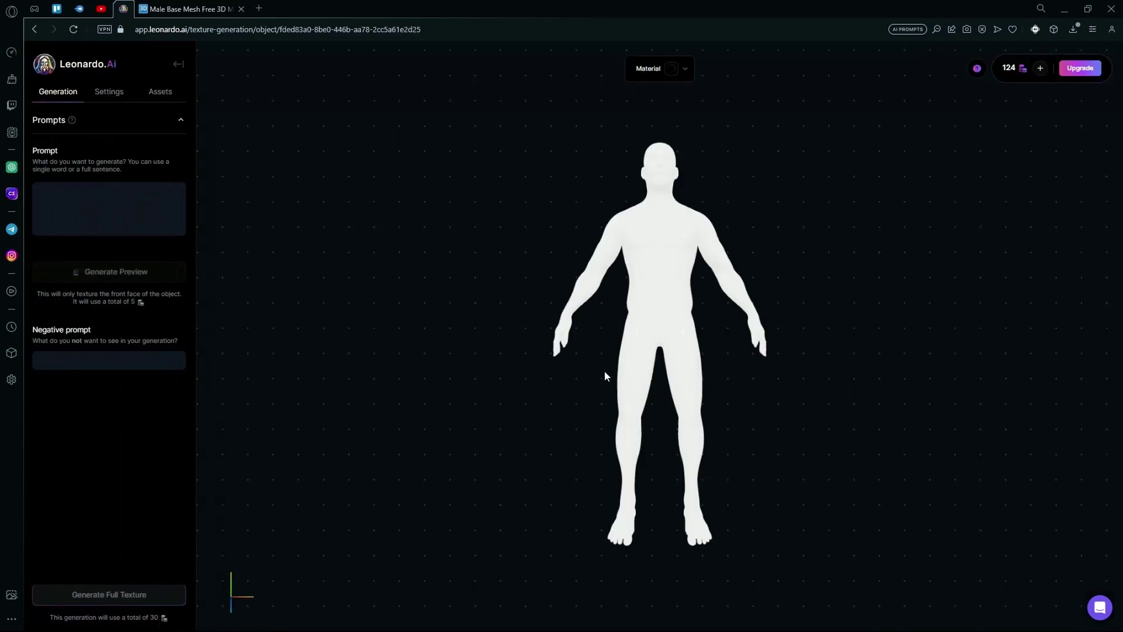
drag(605, 372, 625, 394)
click(679, 68)
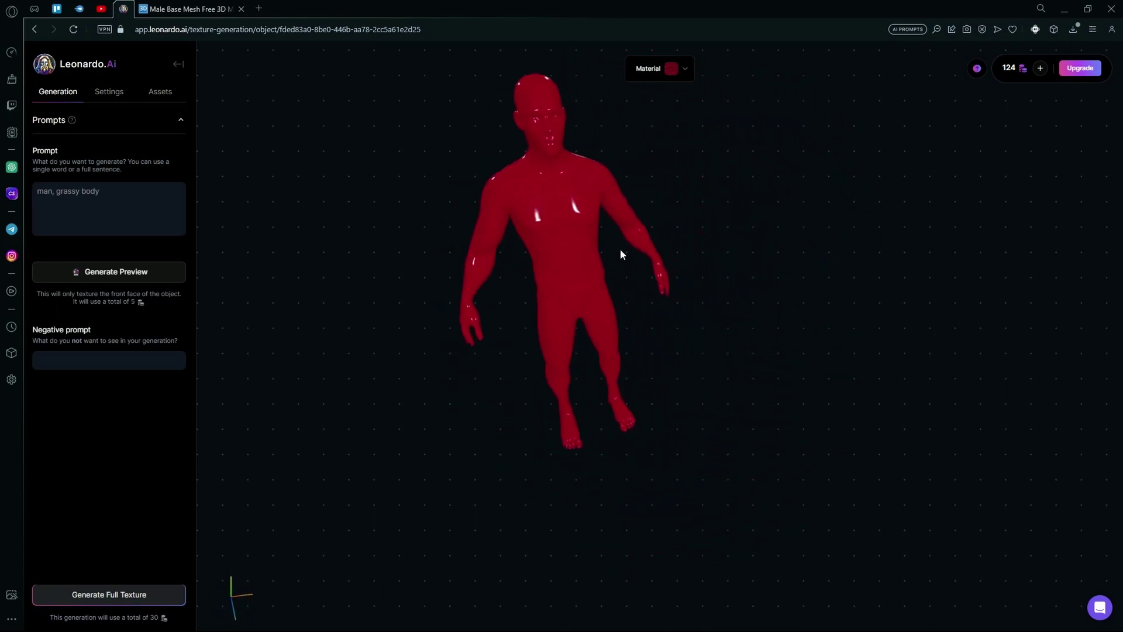
Step: Generate a preview from the 'man, grassy body' prompt and toggle the material thumbnails while it renders
click(147, 193)
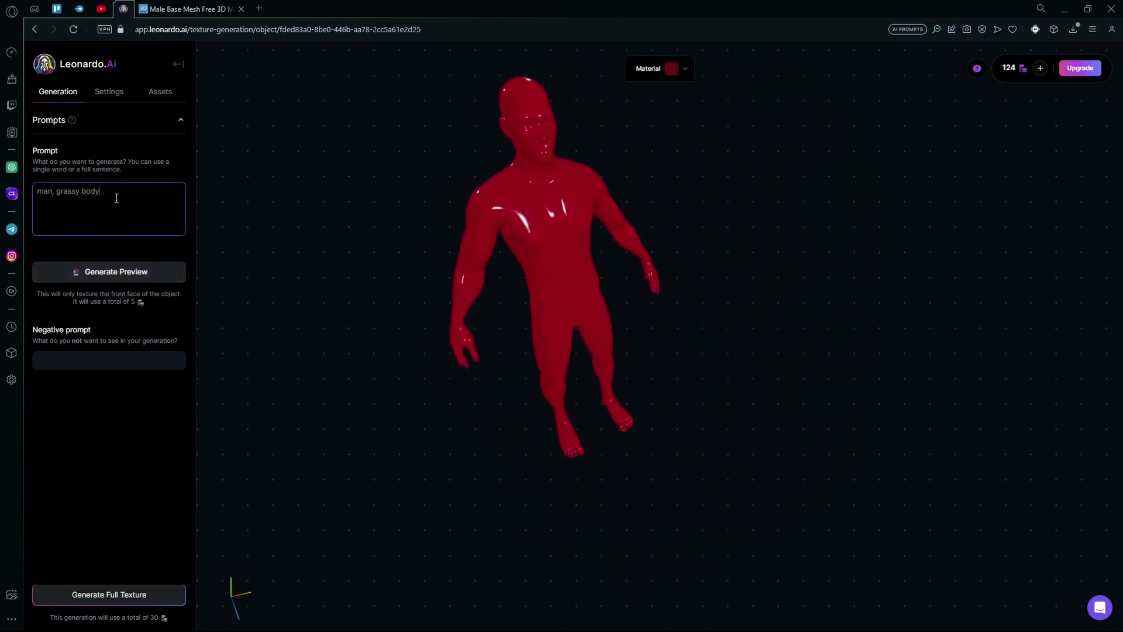
click(135, 273)
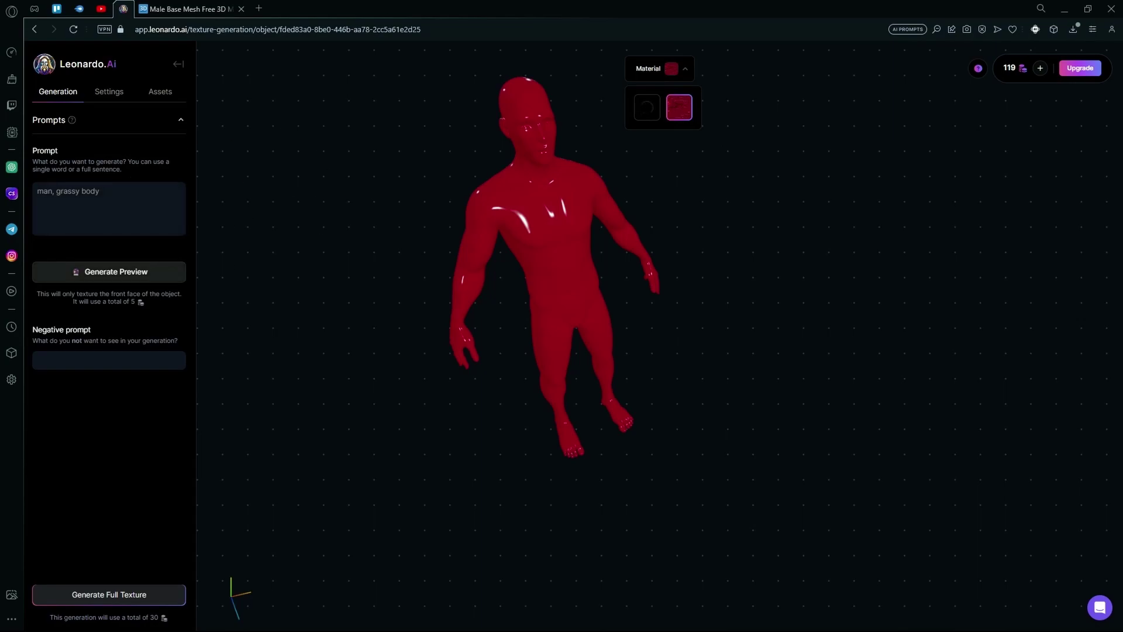
mouse_move(638, 120)
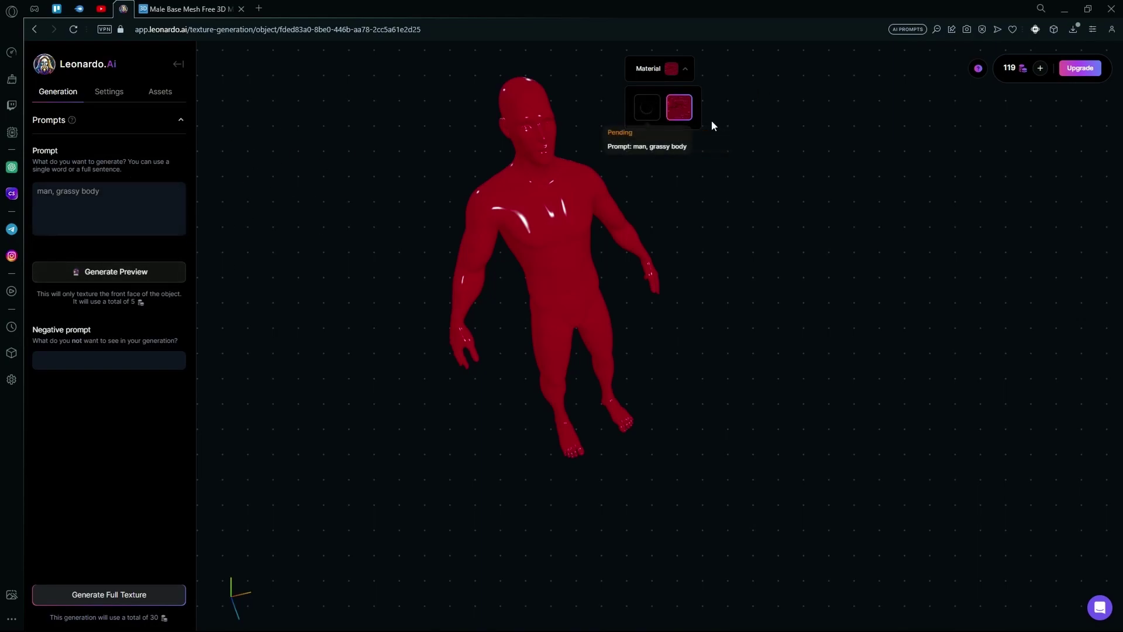
click(685, 69)
click(664, 73)
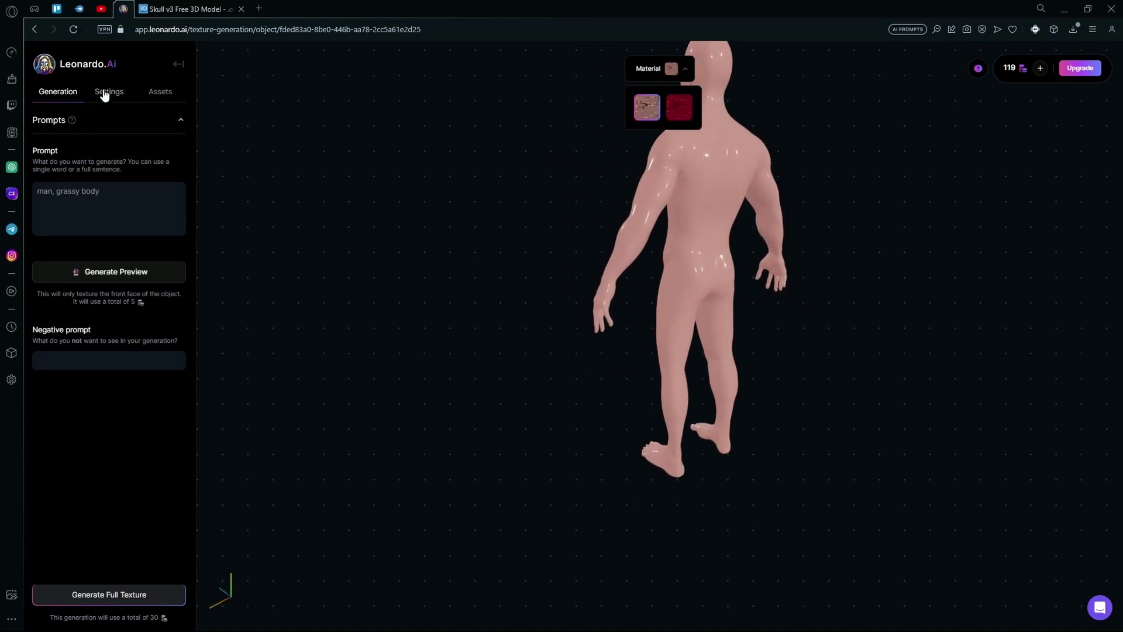
Step: Upload the skull OBJ as a new object and enter the prompt 'golden rocky rough skull'
click(178, 64)
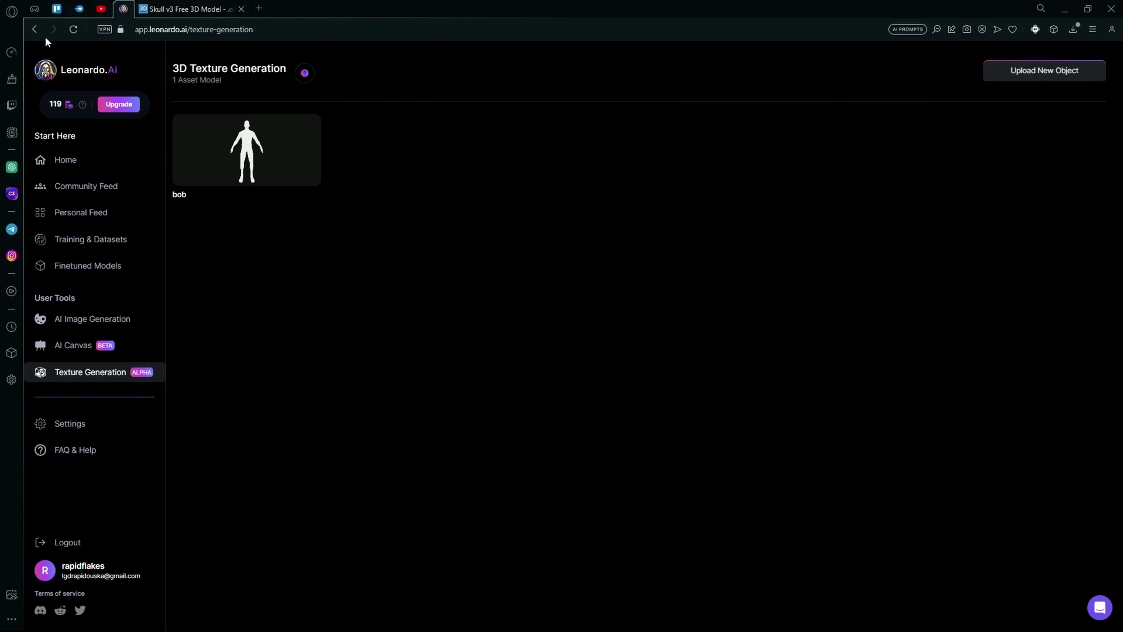
click(1015, 81)
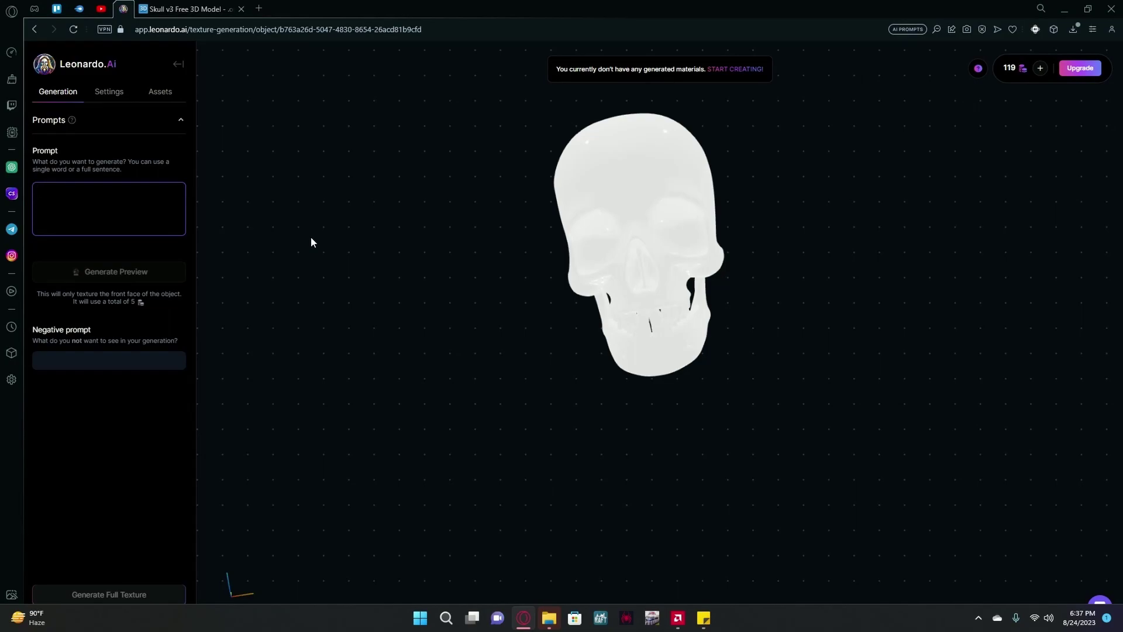
text(golden rocky rough skull)
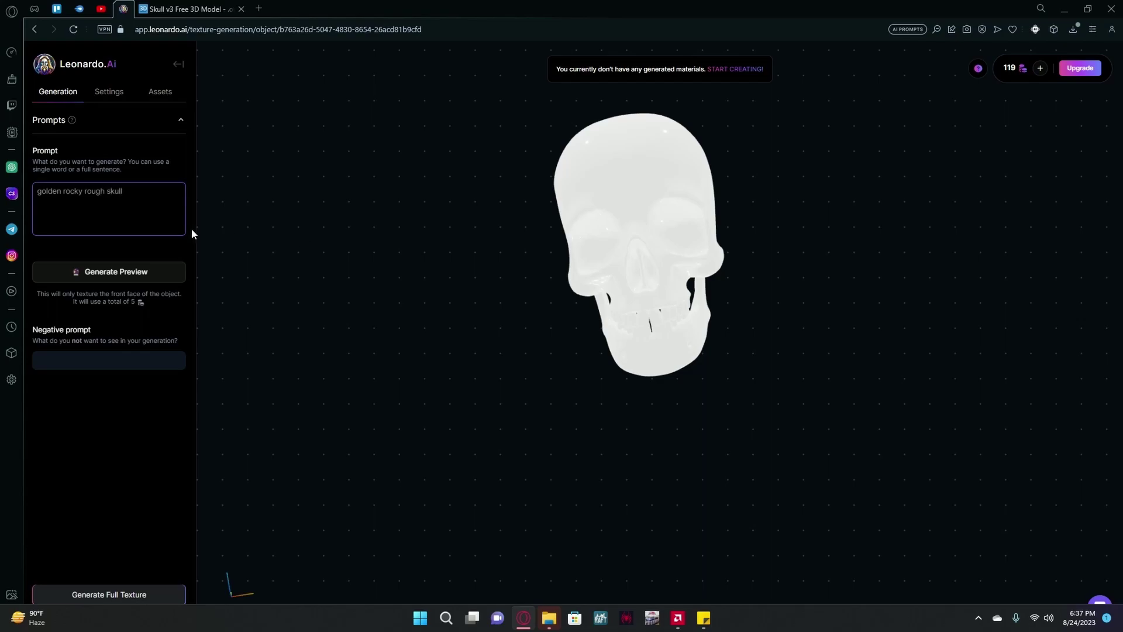
Step: Generate a preview of the golden rocky rough skull texture and orbit to inspect it
click(151, 271)
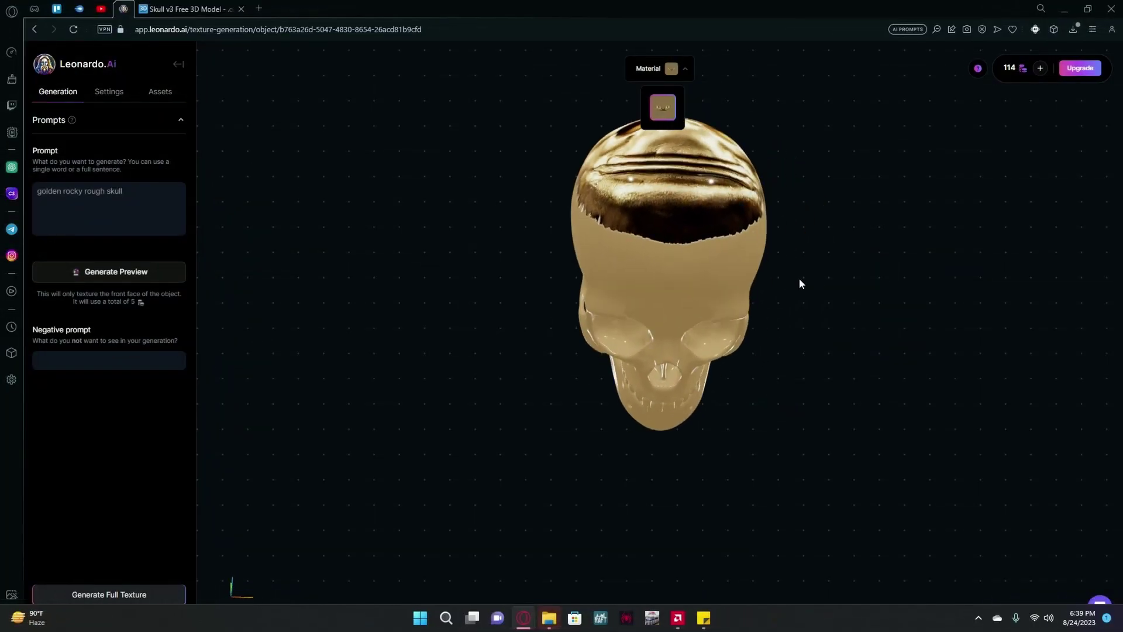
drag(799, 281, 667, 251)
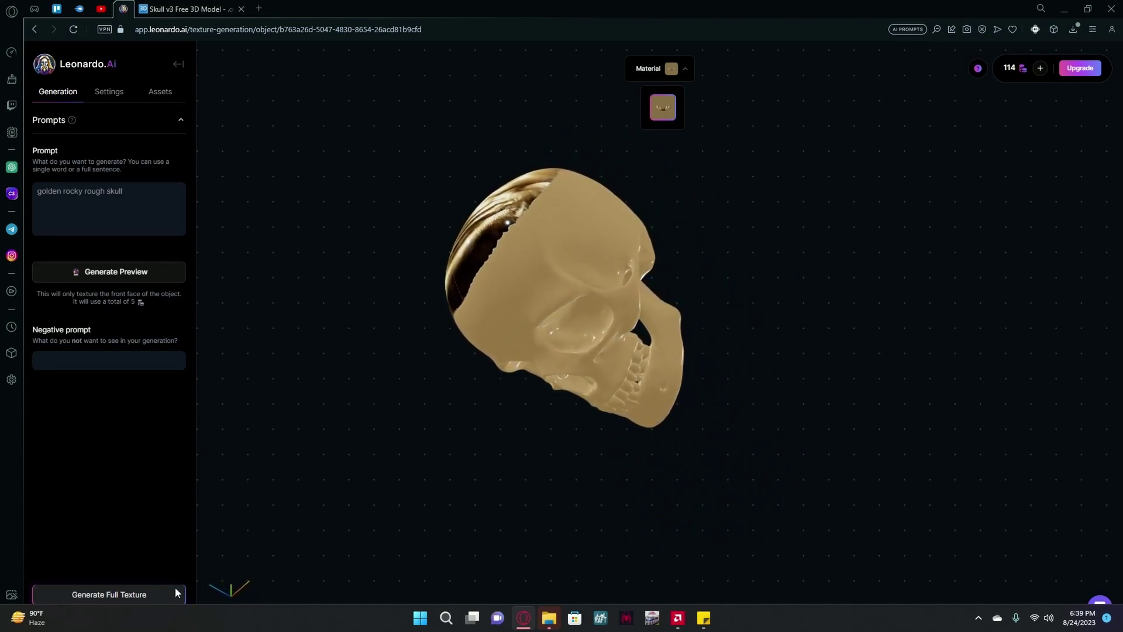